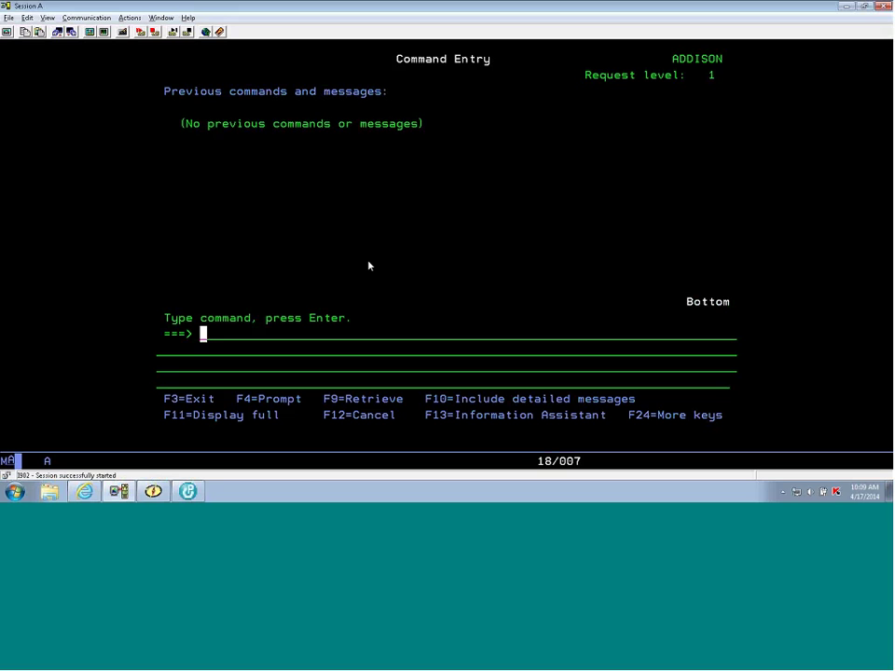
# Run the abstract command to open the ABSTRACT main menu.
pyautogui.write('abas')
pyautogui.press('BackSpace')
pyautogui.press('BackSpace')
pyautogui.write('stract')
pyautogui.press('Return')
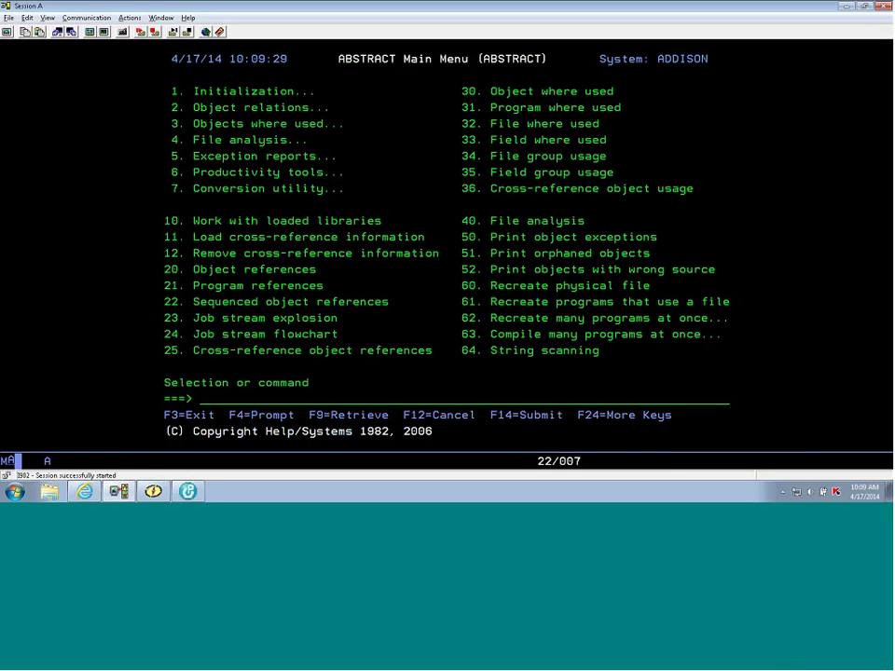
pyautogui.moveTo(176, 93); pyautogui.dragTo(342, 182)
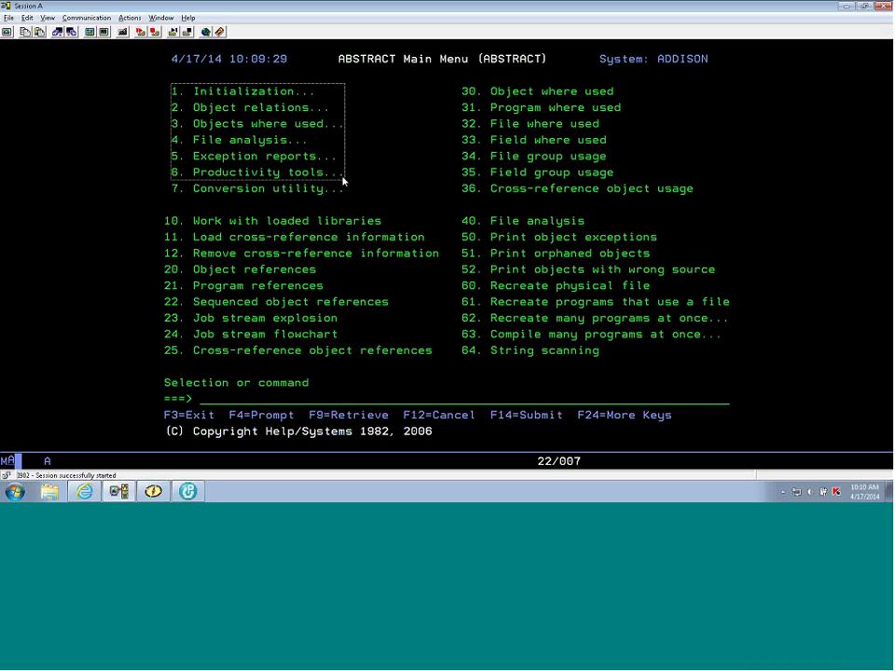
pyautogui.click(194, 132)
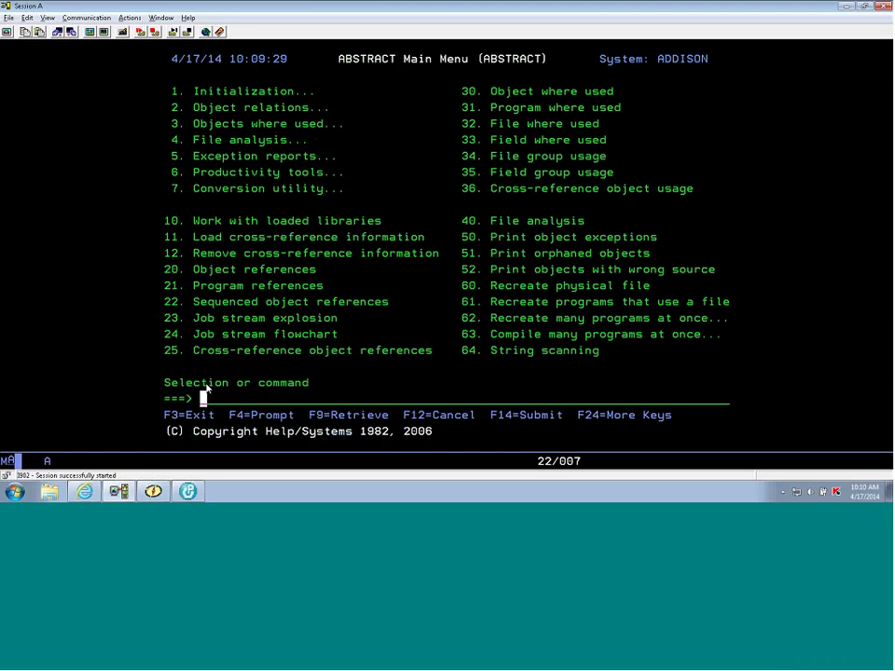
# Go through Initialization to work with the libraries loaded into X-Ref.
pyautogui.write('1')
pyautogui.press('Return')
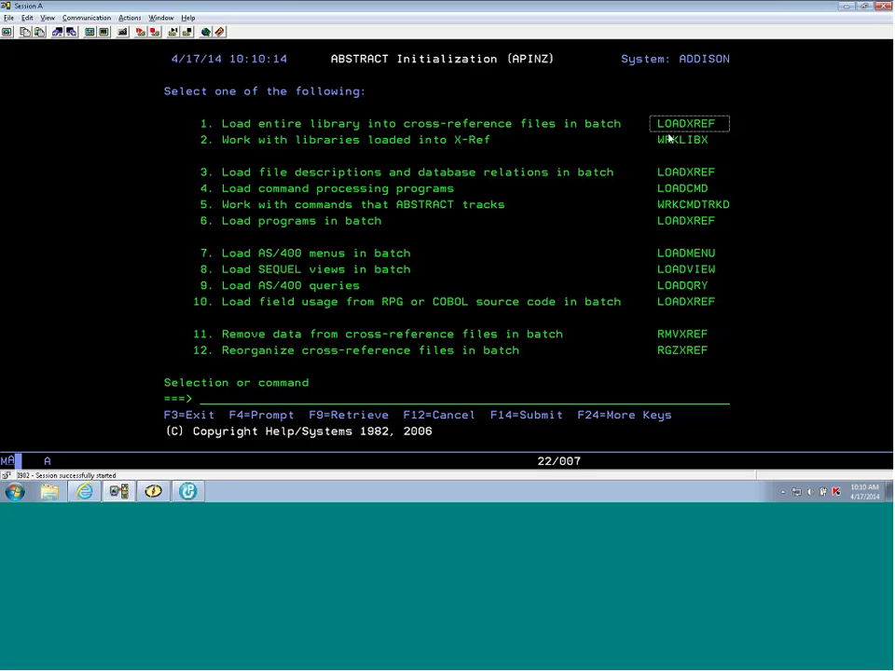
pyautogui.write('2')
pyautogui.press('Return')
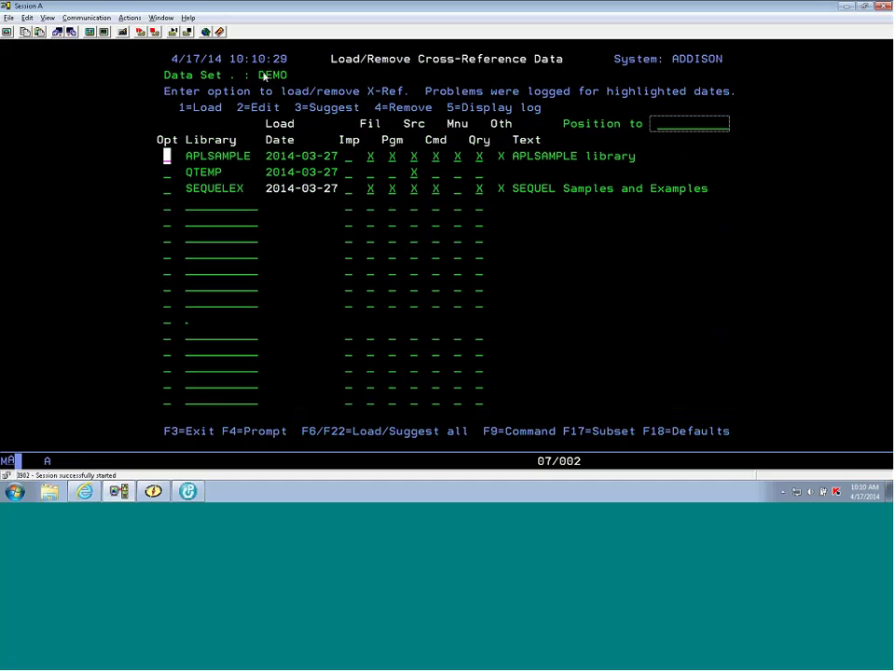
pyautogui.moveTo(158, 71); pyautogui.dragTo(304, 82)
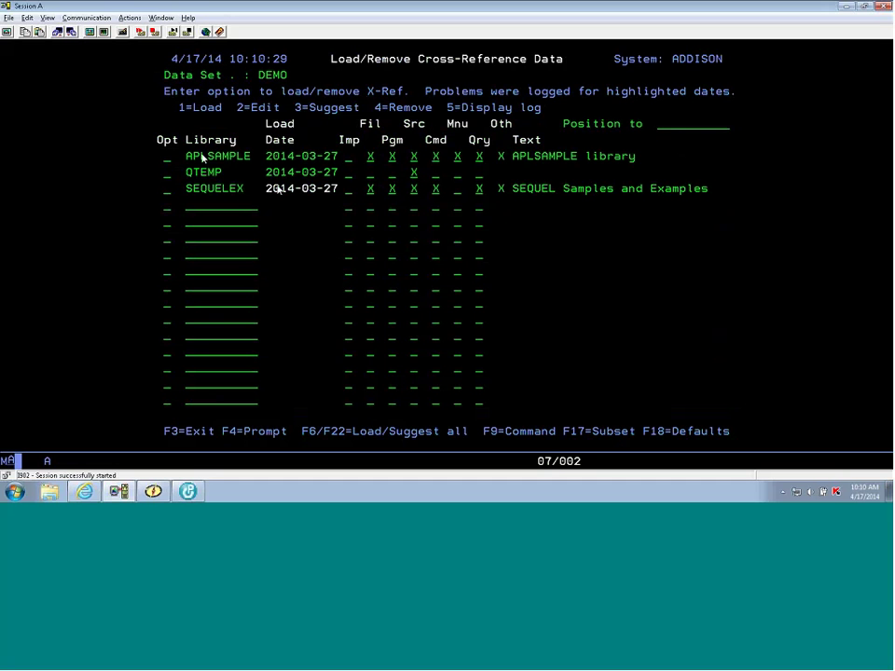
# Display the cross-reference problem log for the SEQUELEX library, look through its entries, and return to the library list.
pyautogui.moveTo(276, 190); pyautogui.dragTo(342, 190)
pyautogui.click(168, 189)
pyautogui.click(168, 189)
pyautogui.moveTo(438, 109); pyautogui.dragTo(555, 119)
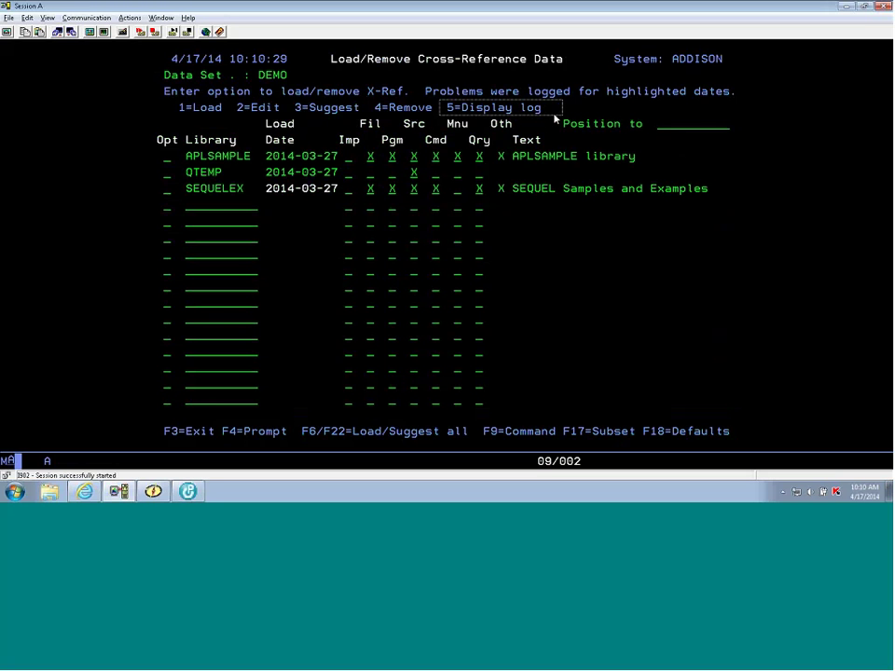
pyautogui.write('5')
pyautogui.press('Return')
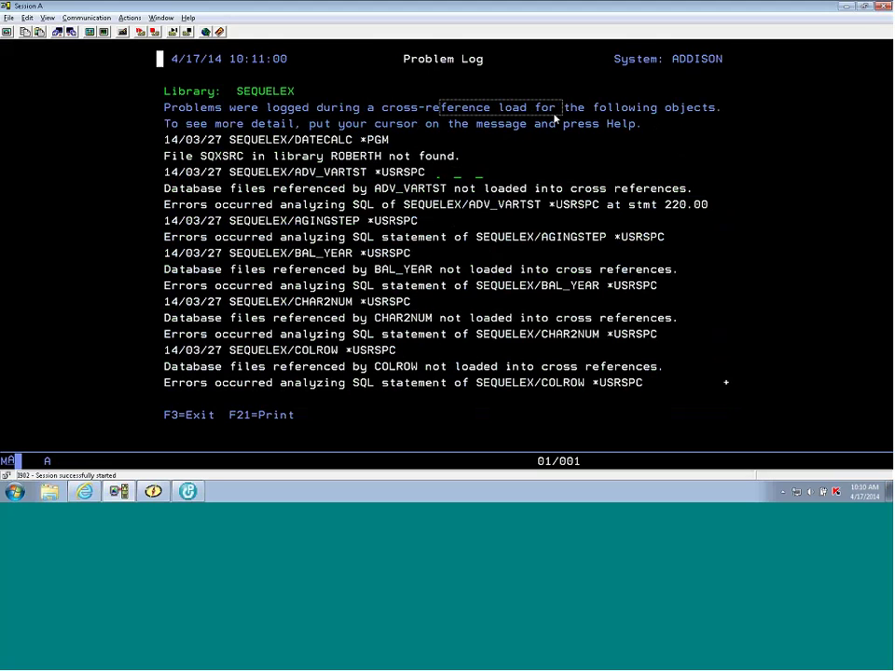
pyautogui.press('pagedown')
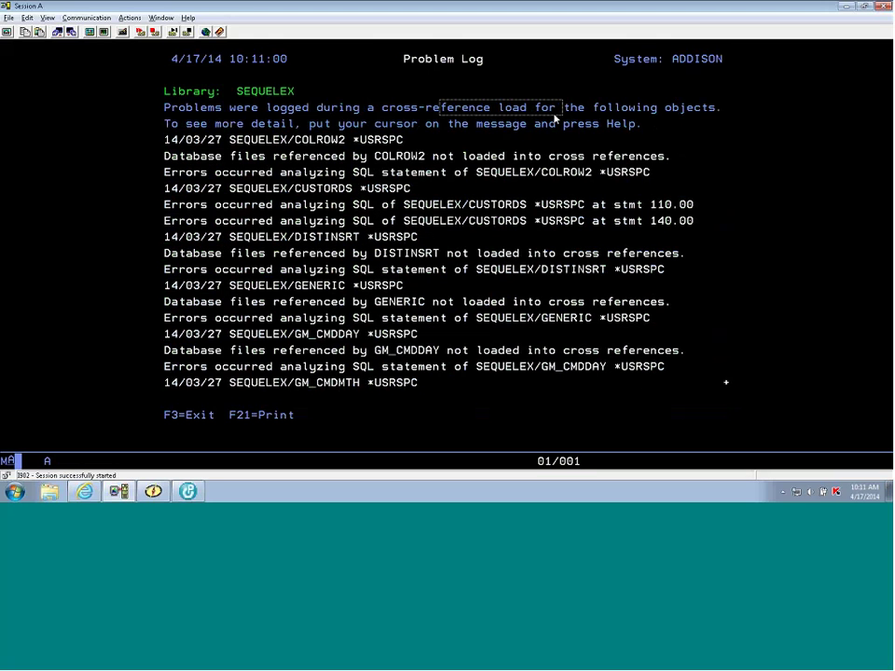
pyautogui.press('pageup')
pyautogui.press('Return')
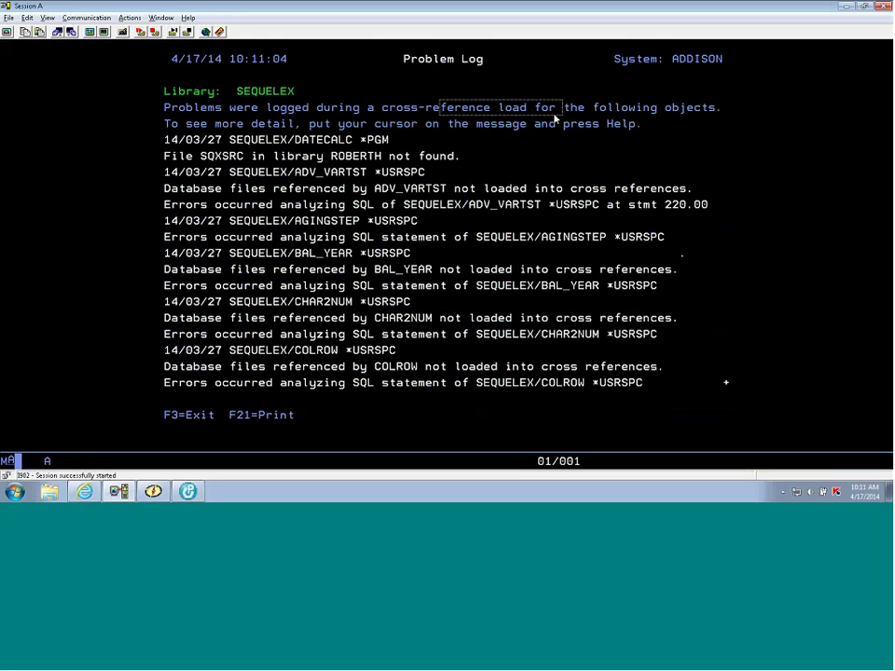
pyautogui.press('F3')
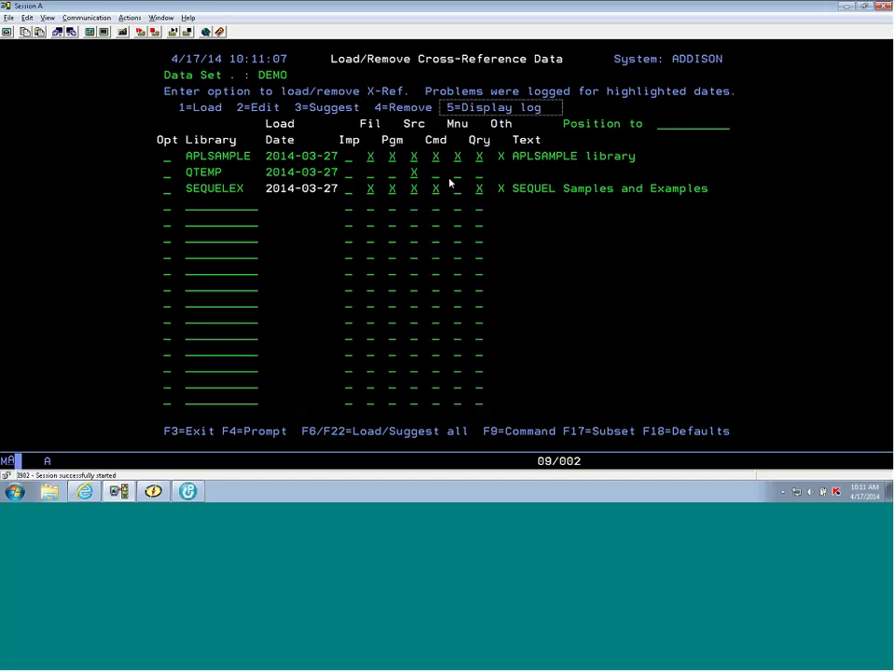
# List the files loaded into the cross-reference for the APLSAMPLE library.
pyautogui.click(370, 157)
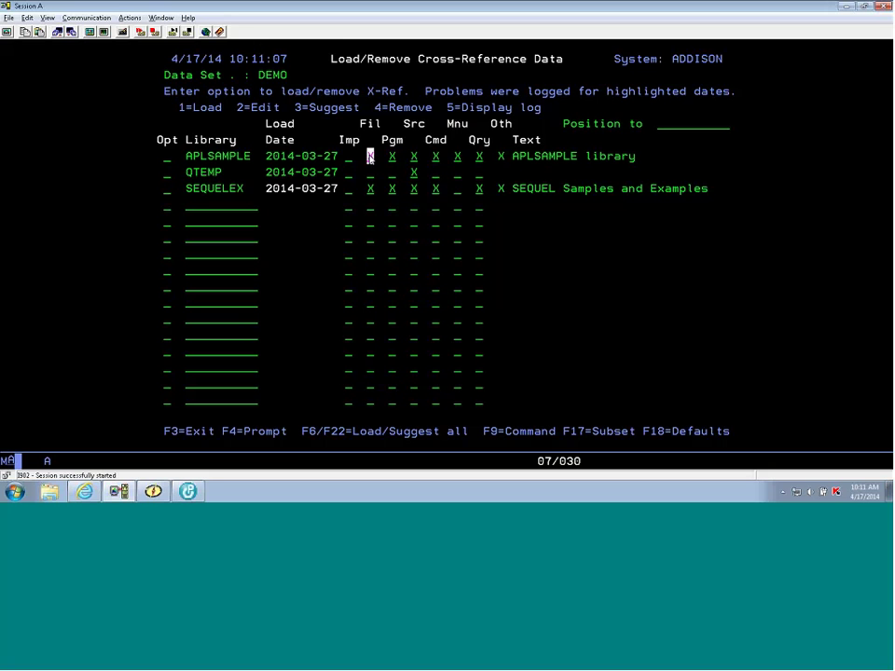
pyautogui.write('X')
pyautogui.press('Return')
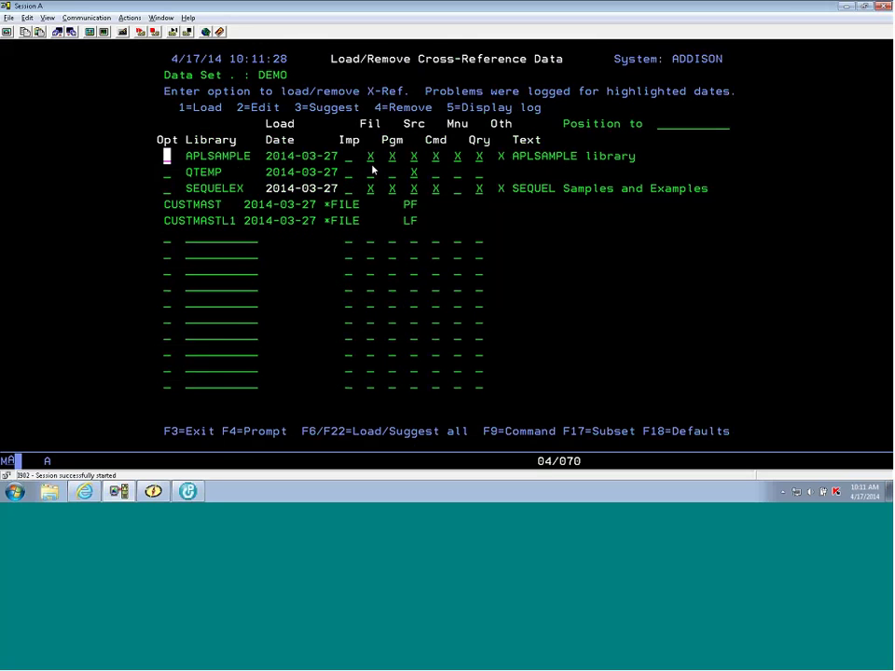
# List the programs loaded into the cross-reference for APLSAMPLE and return to the library list.
pyautogui.click(392, 156)
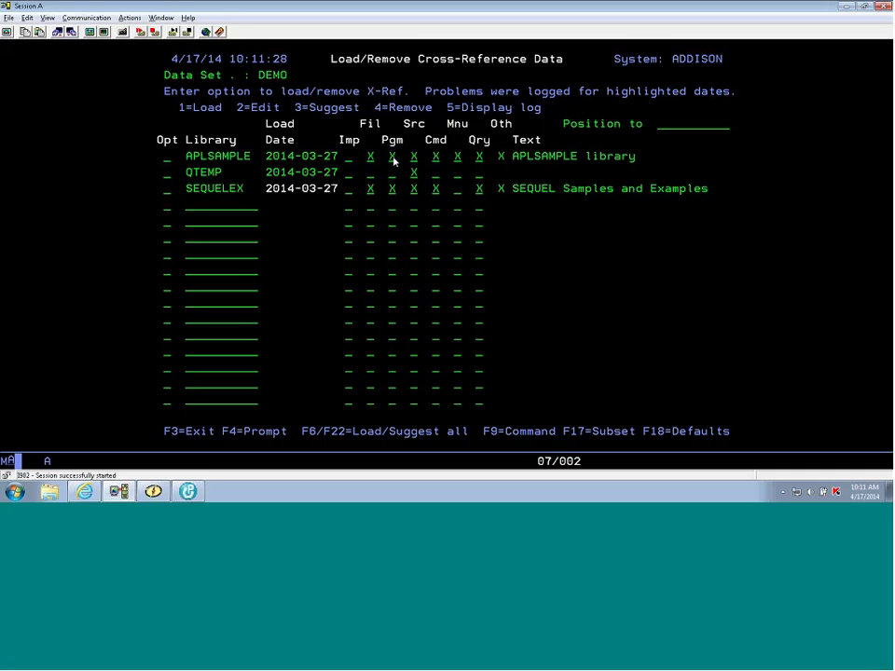
pyautogui.write('*')
pyautogui.press('Return')
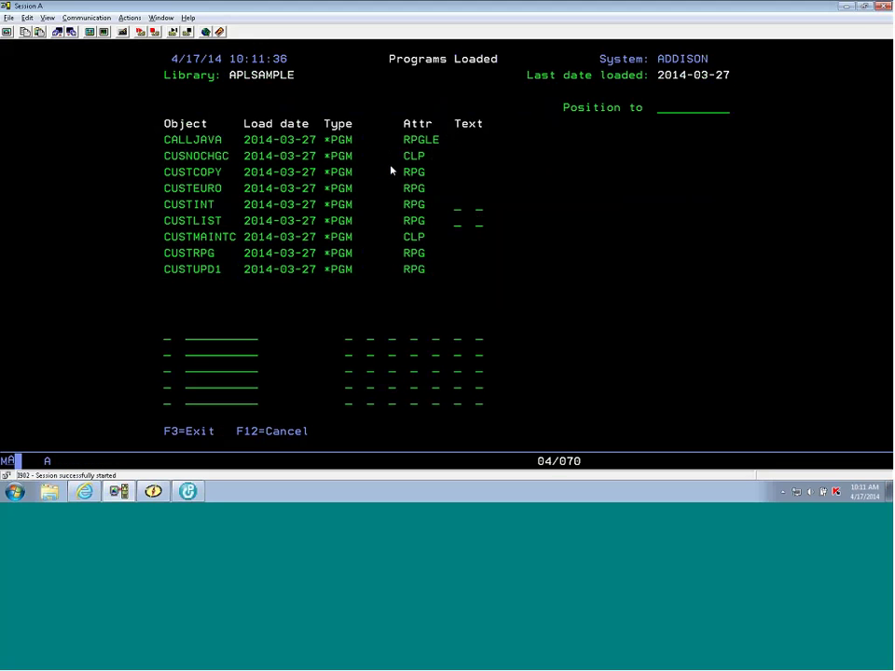
pyautogui.press('F12')
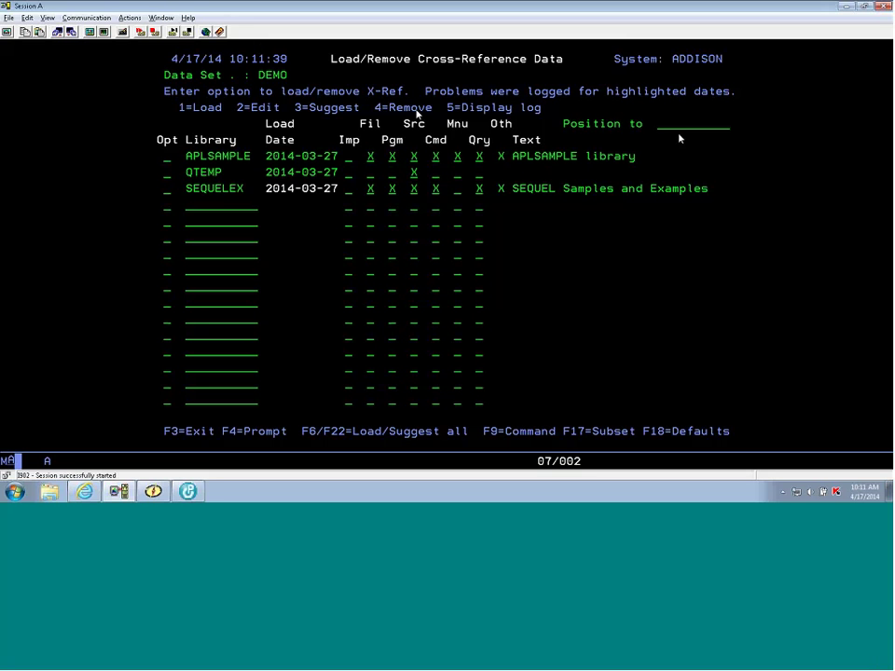
# Leave the cross-reference library list and the Initialization menu to return to the ABSTRACT main menu.
pyautogui.moveTo(177, 106); pyautogui.dragTo(217, 110)
pyautogui.click(171, 188)
pyautogui.press('F3')
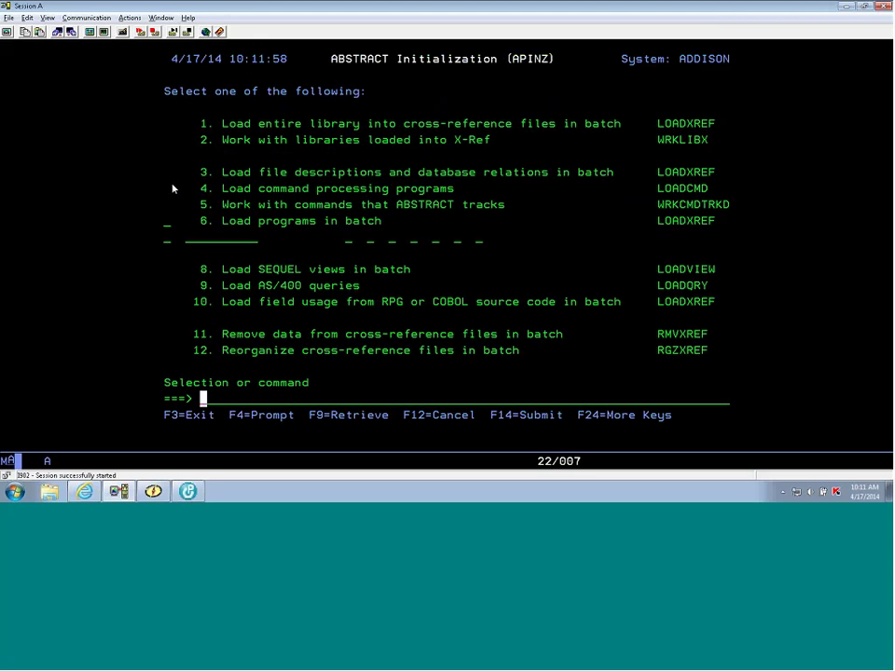
pyautogui.press('F3')
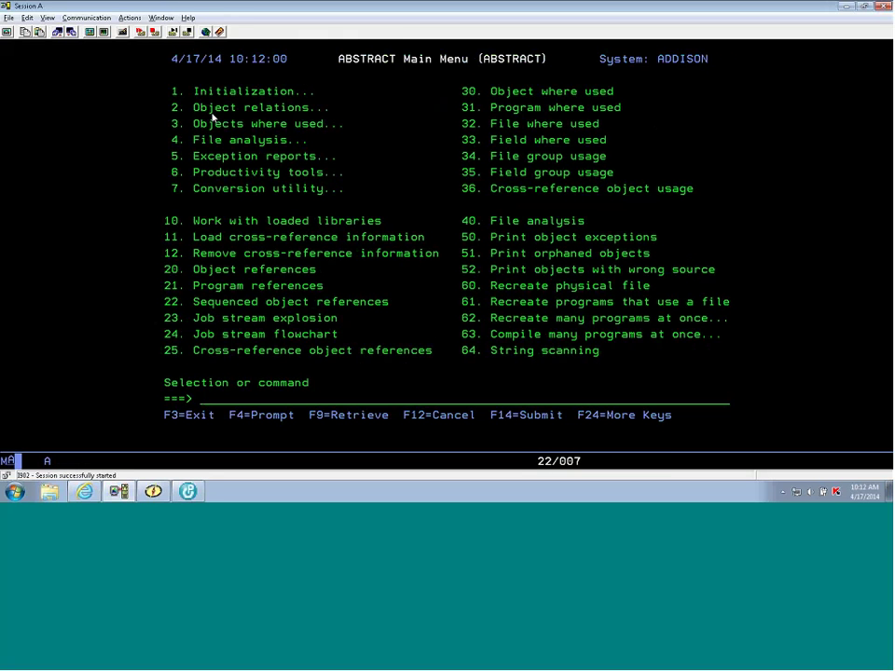
# Open the Object references prompt through the Object relations menu.
pyautogui.write('2')
pyautogui.press('Return')
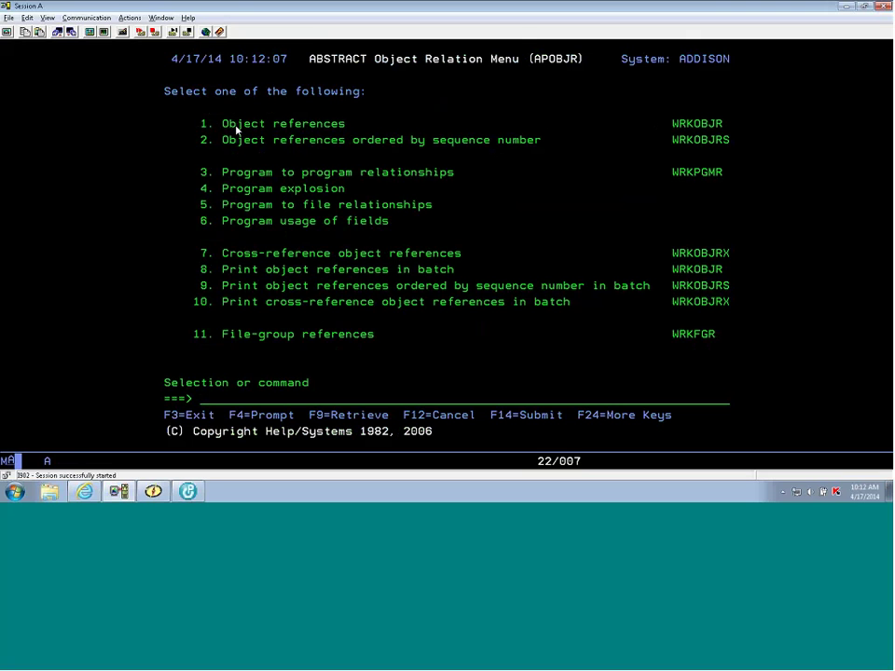
pyautogui.write('1')
pyautogui.press('Return')
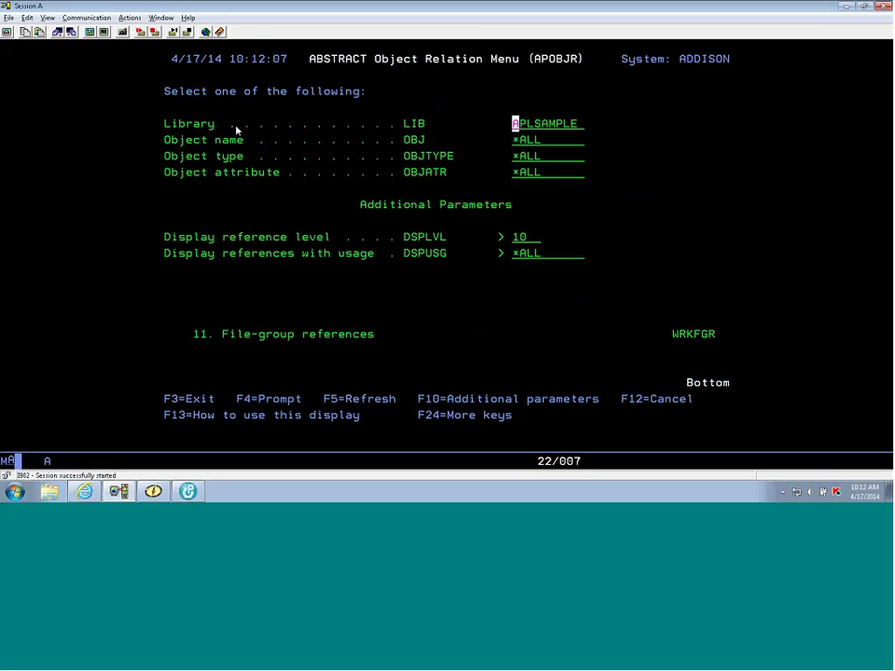
# Review the additional WRKOBJR parameters and list all object references for library APLSAMPLE in data set DEMO.
pyautogui.press('F10')
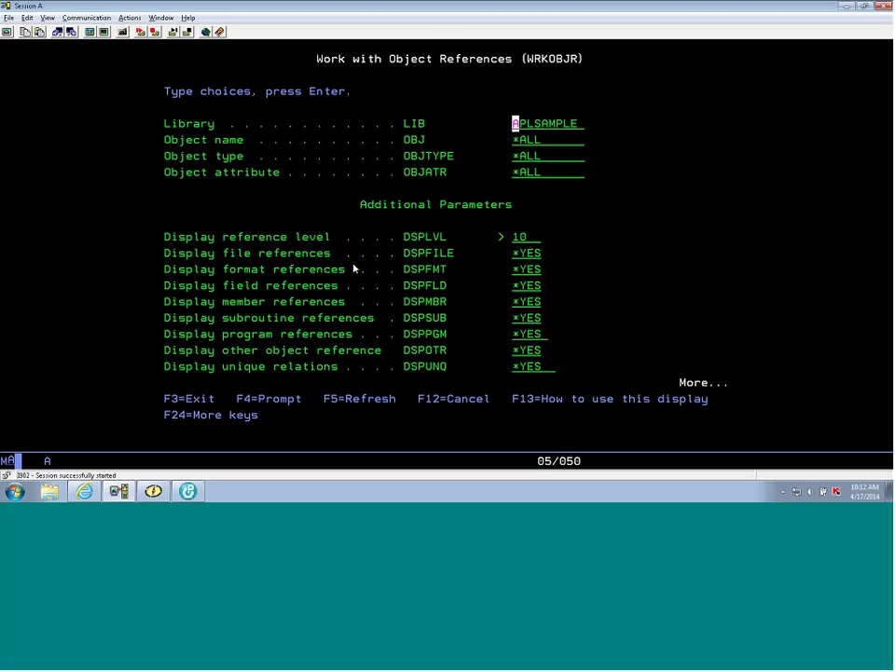
pyautogui.press('pagedown')
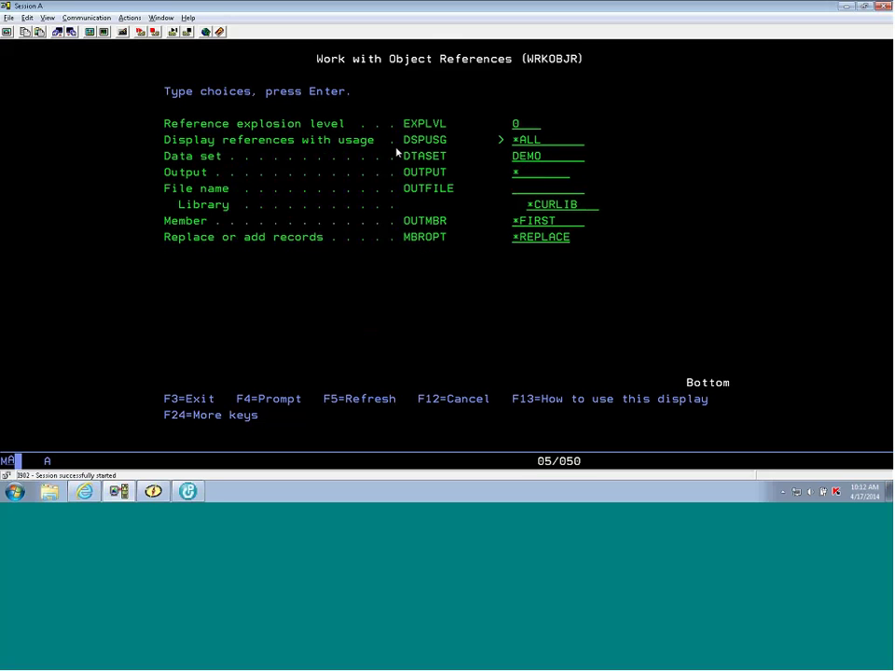
pyautogui.moveTo(396, 148); pyautogui.dragTo(595, 162)
pyautogui.click(599, 160)
pyautogui.press('Return')
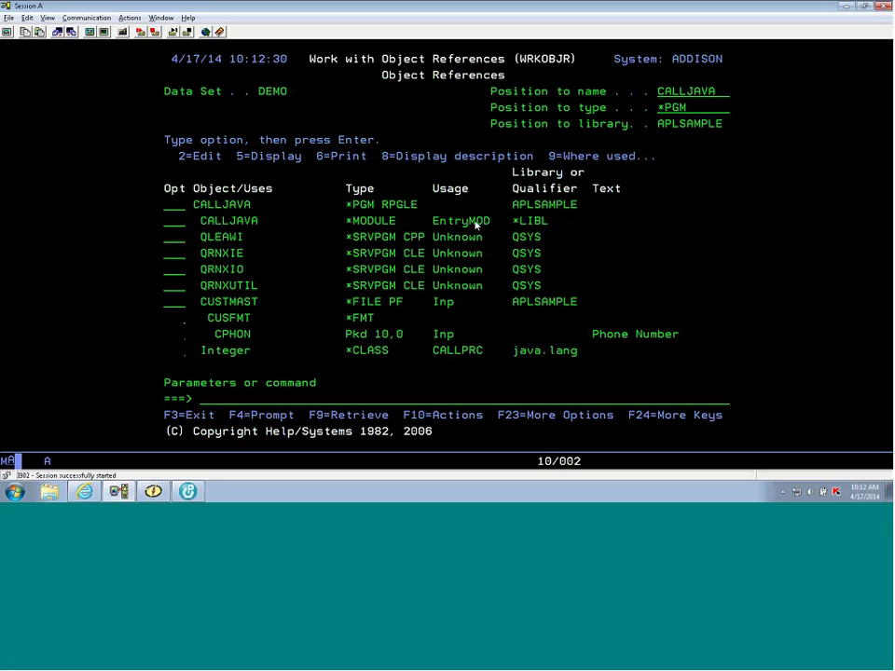
pyautogui.moveTo(195, 206); pyautogui.dragTo(258, 334)
pyautogui.moveTo(337, 181); pyautogui.dragTo(509, 376)
pyautogui.moveTo(664, 369); pyautogui.dragTo(691, 364)
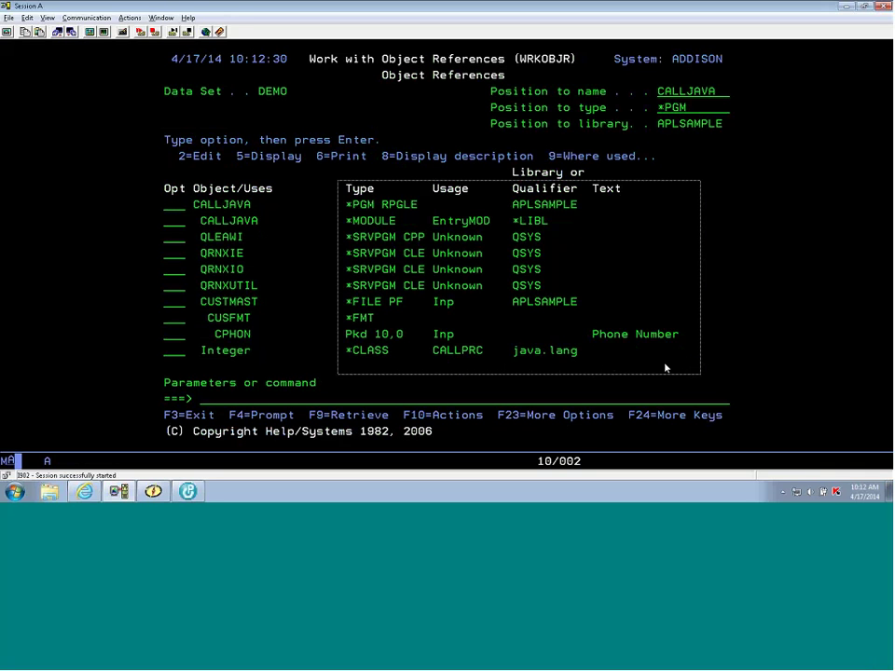
# Open the CUSTMAST file's source member for editing and exit without changing it.
pyautogui.click(175, 215)
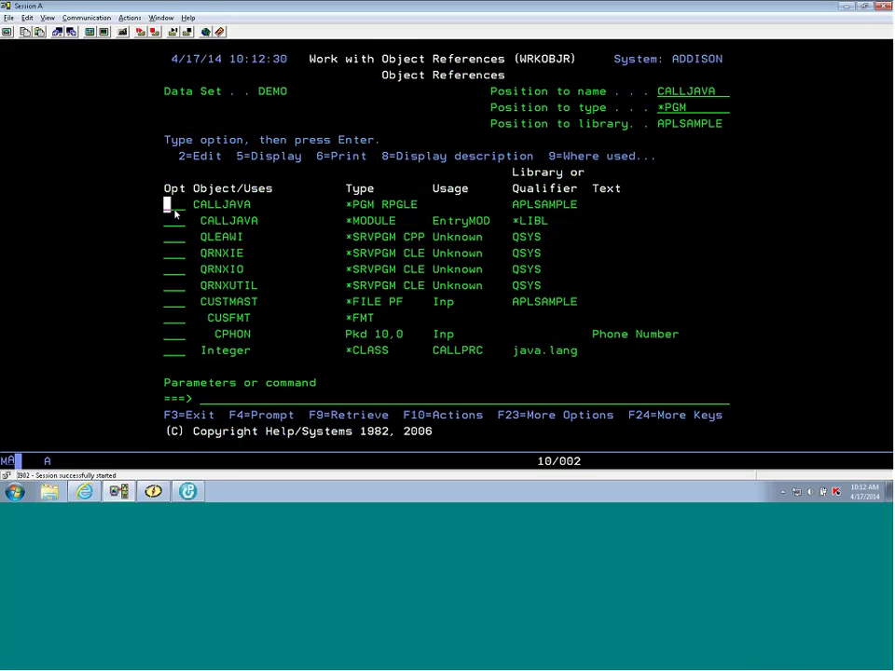
pyautogui.press('Tab')
pyautogui.press('Return')
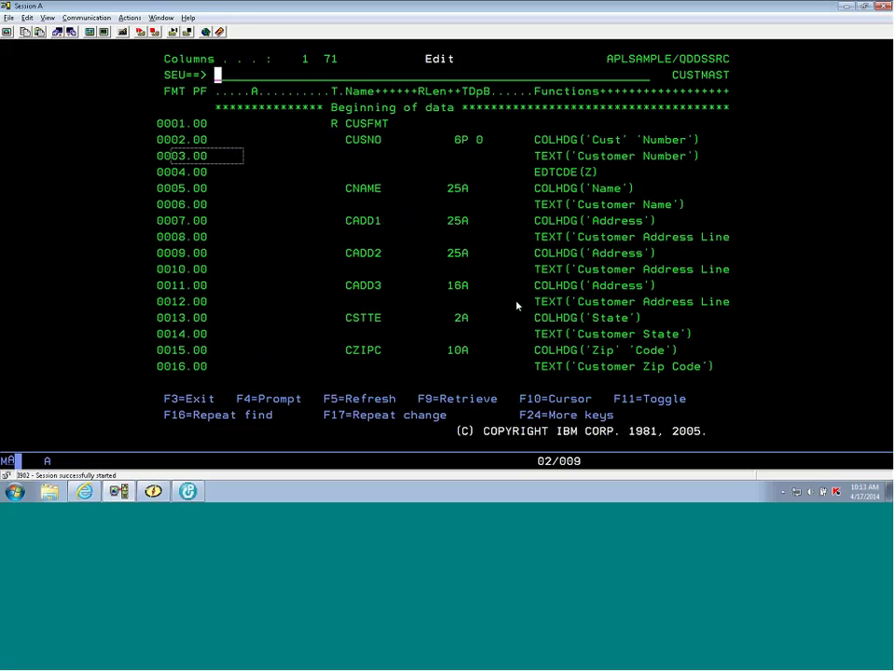
pyautogui.press('F3')
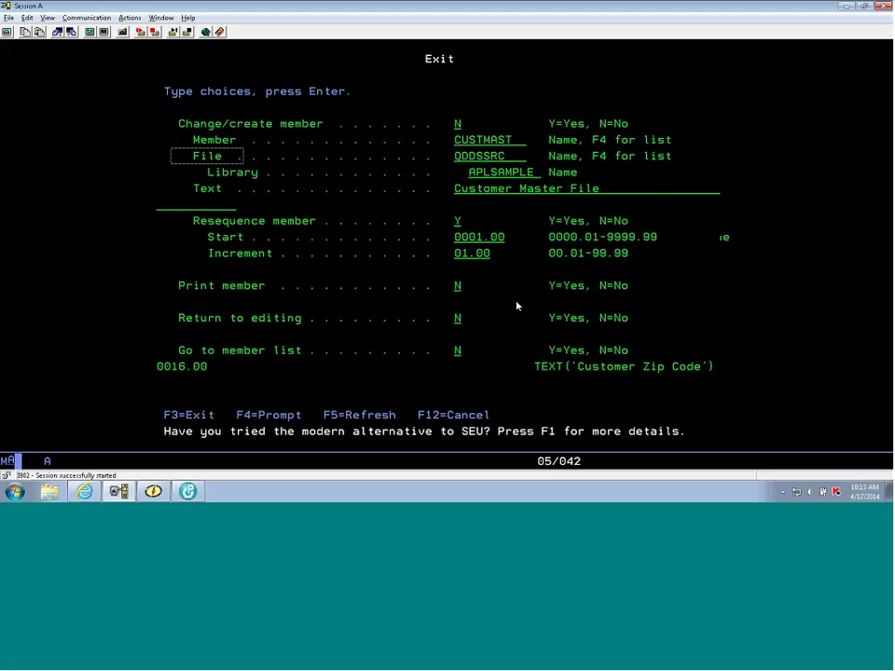
pyautogui.press('Return')
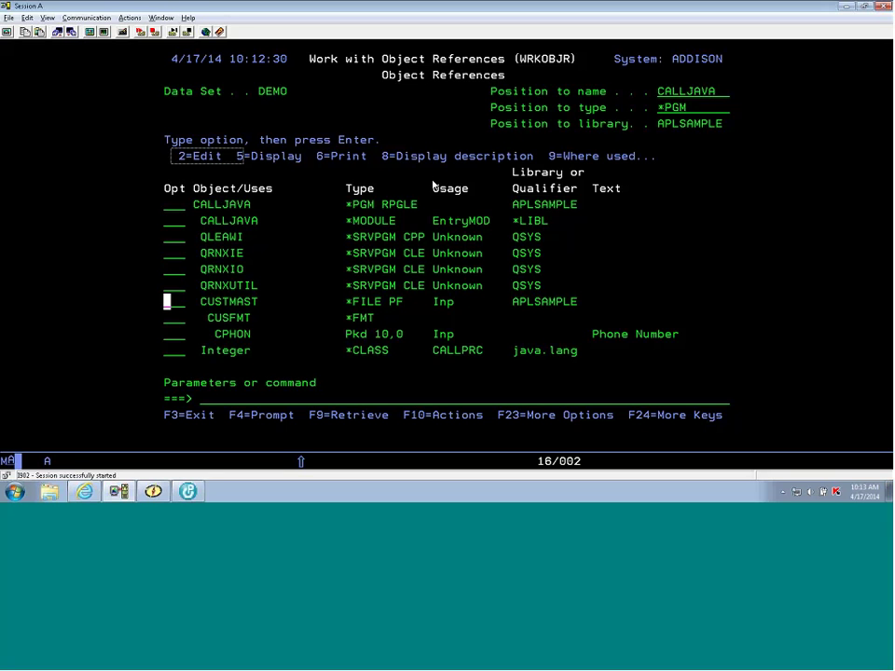
# View the Submit Job and Recreate Database Relations prompts for recompiling the CUSTMAST file, and cancel without submitting.
pyautogui.press('shift')
pyautogui.hotkey('shift', 'F11')
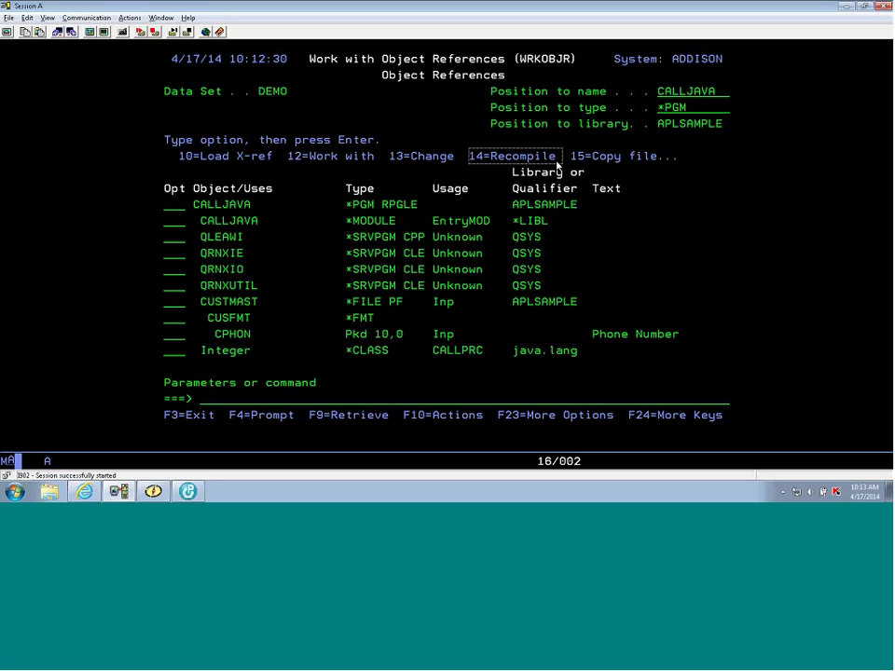
pyautogui.write('14')
pyautogui.press('Return')
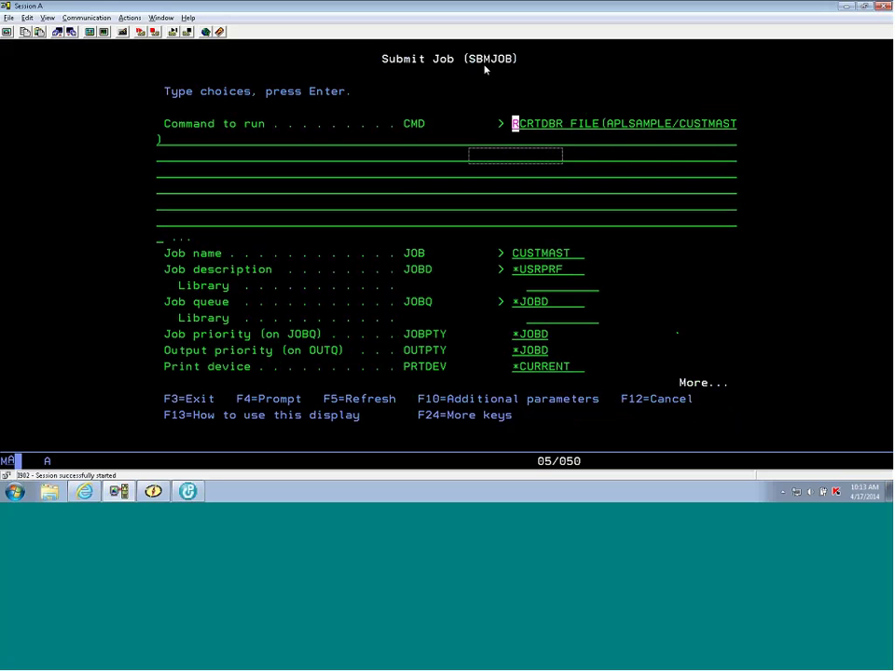
pyautogui.press('F4')
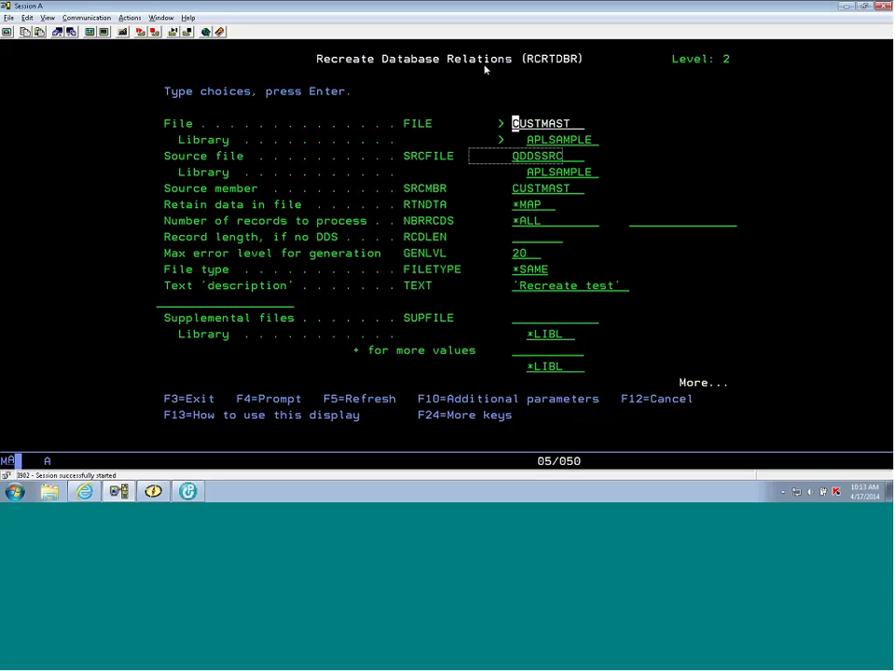
pyautogui.press('Return')
pyautogui.press('Return')
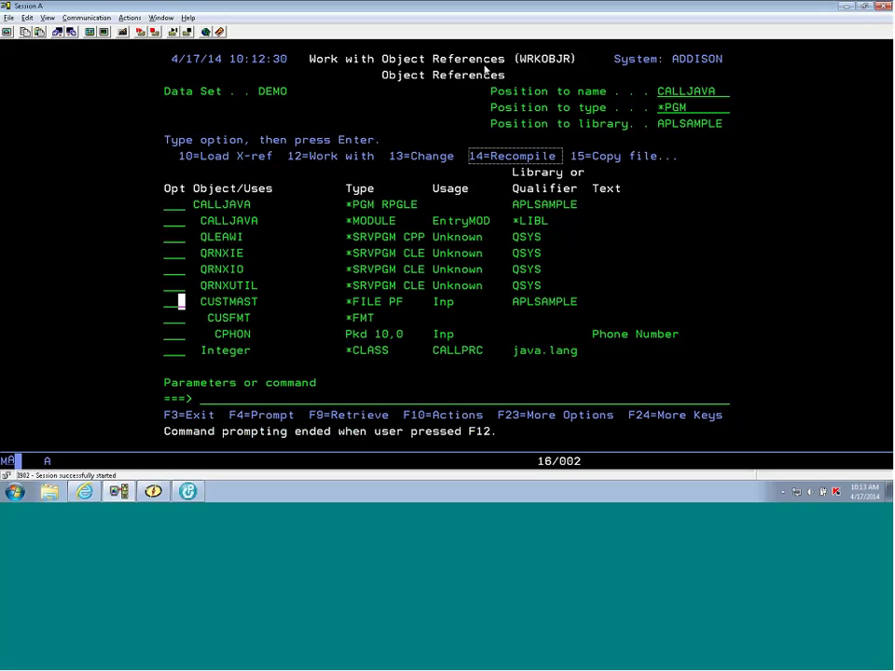
# Open the Subset prompt for the object references and restrict the object type to *PGM.
pyautogui.press('Tab')
pyautogui.hotkey('shift', 'F12')
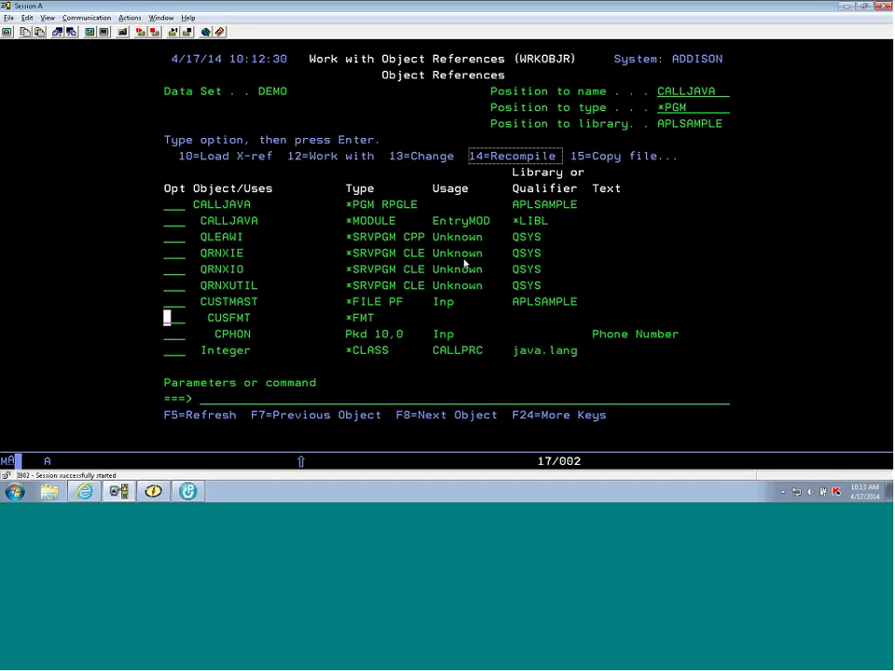
pyautogui.hotkey('shift', 'F12')
pyautogui.hotkey('shift', 'F12')
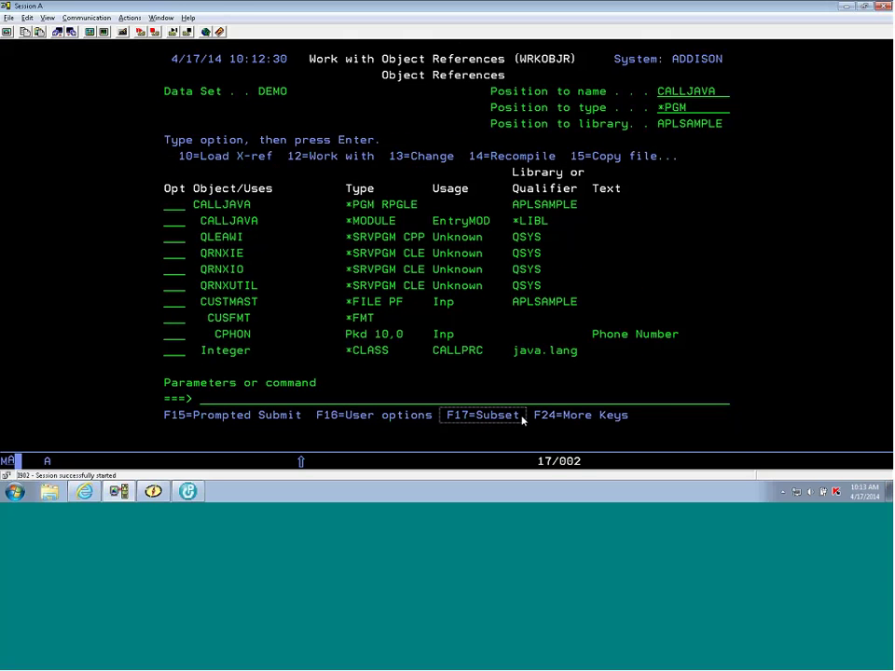
pyautogui.hotkey('shift', 'F5')
pyautogui.press('Down')
pyautogui.press('Down')
pyautogui.press('Right')
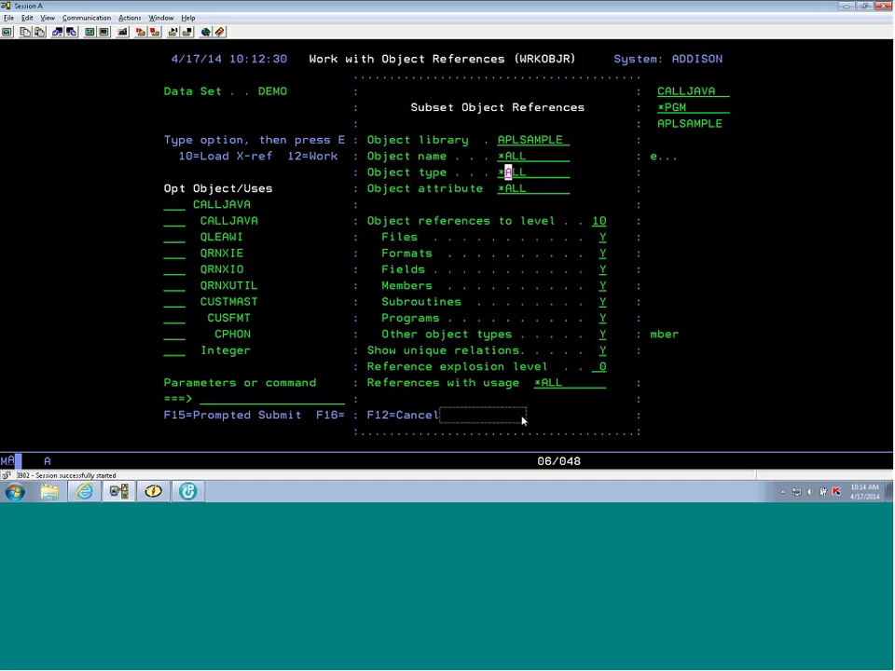
pyautogui.write('PGM')
# Exclude files, formats, fields, members and subroutines from the subset and list the program references from the beginning.
pyautogui.press('Tab')
pyautogui.press('Tab')
pyautogui.press('Tab')
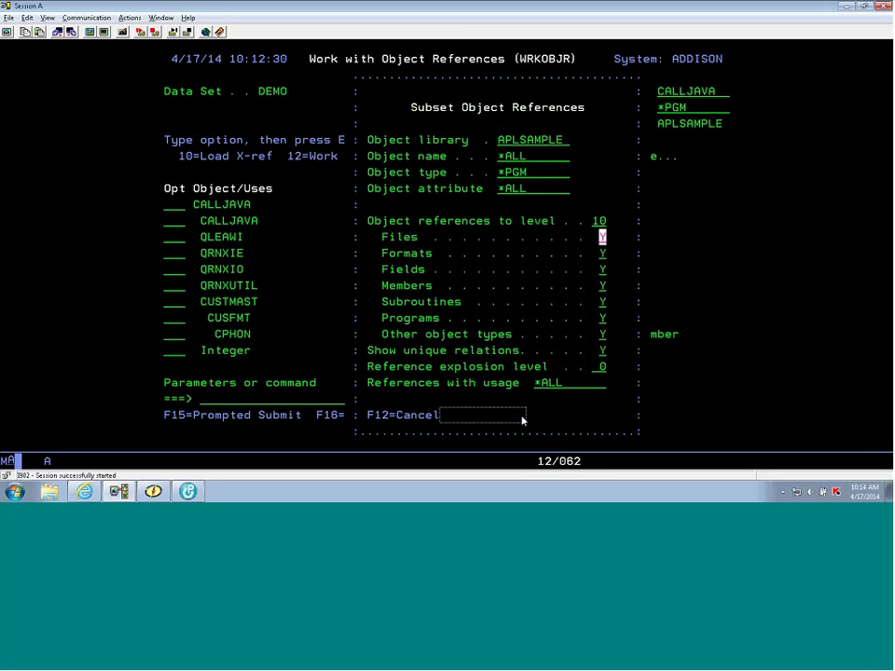
pyautogui.write('NNN')
pyautogui.write('N')
pyautogui.write('N')
pyautogui.press('Return')
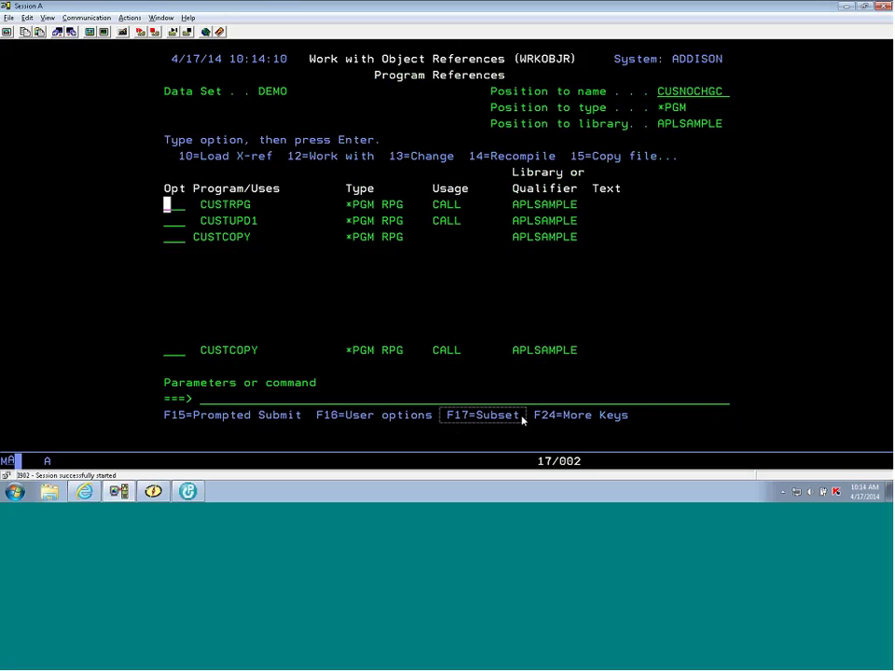
pyautogui.press('pageup')
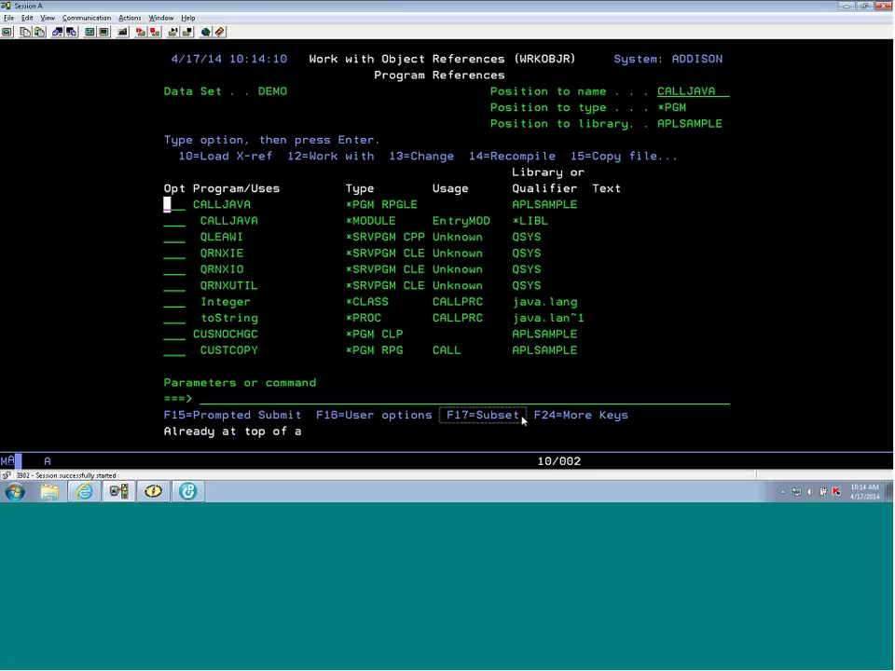
# Reset the subset to object type *ALL and include files, formats, fields, members and subroutines again.
pyautogui.click(523, 420)
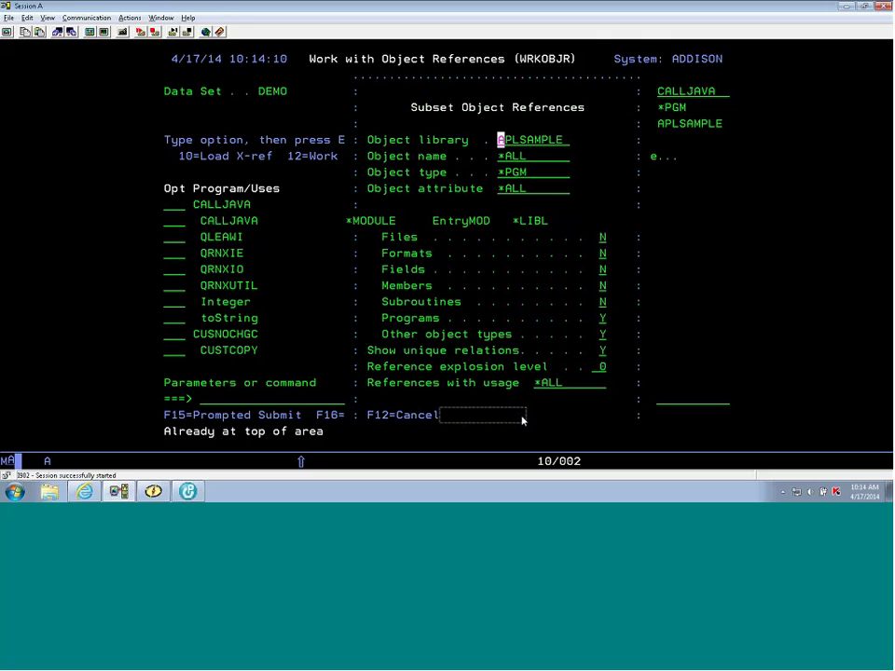
pyautogui.write('*ALL')
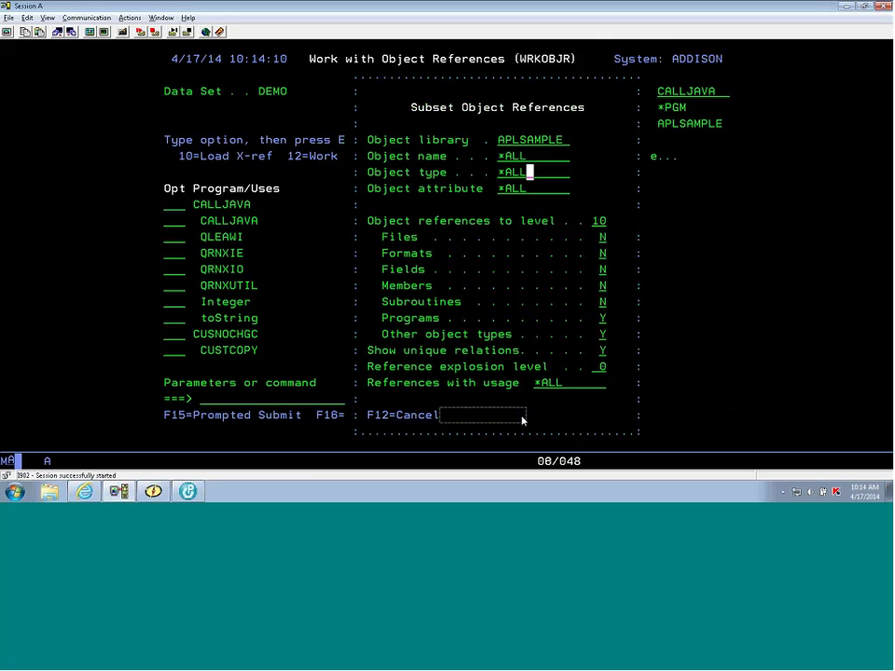
pyautogui.press('Tab')
pyautogui.press('Tab')
pyautogui.press('Tab')
pyautogui.write('YYYYY')
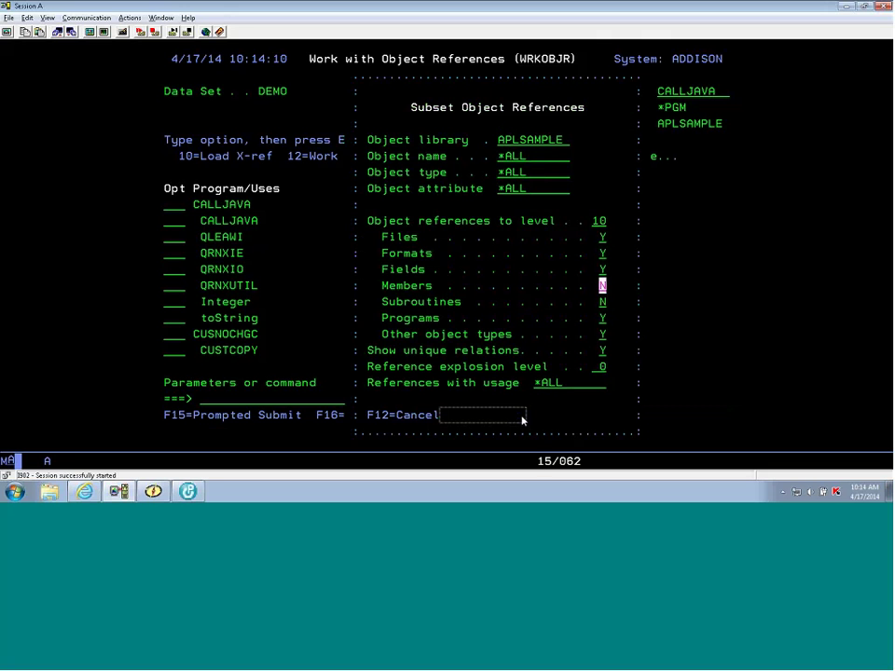
pyautogui.press('Return')
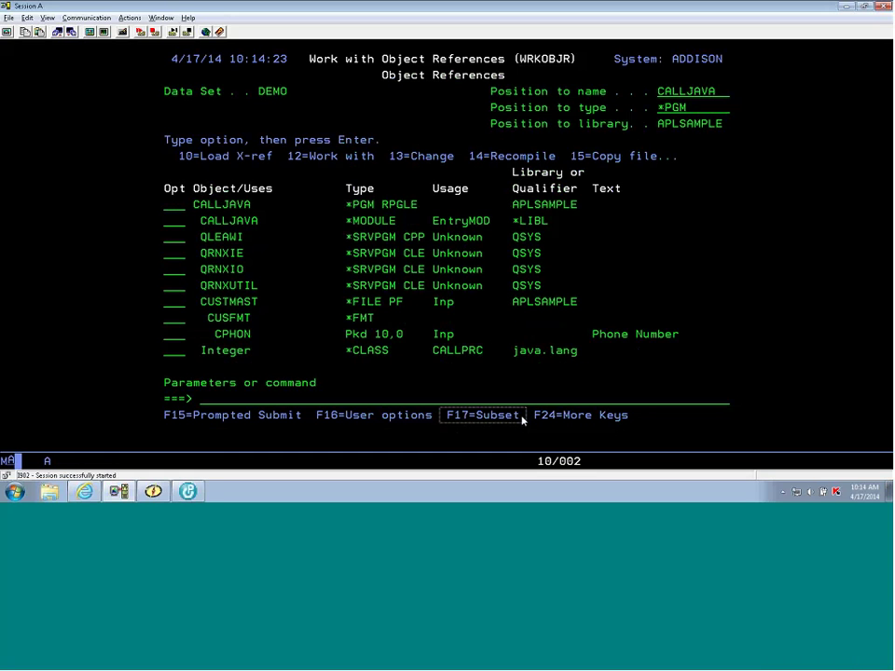
# Cycle through the list options for object references until Where used is offered.
pyautogui.click(523, 420)
pyautogui.hotkey('shift', 'F11')
pyautogui.hotkey('shift', 'F11')
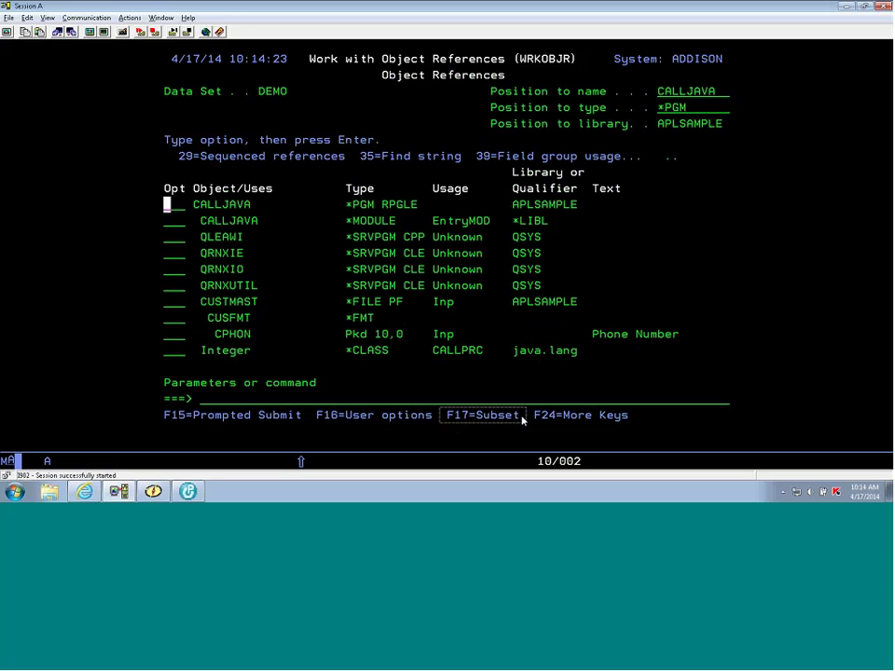
pyautogui.hotkey('shift', 'F11')
pyautogui.hotkey('shift', 'F11')
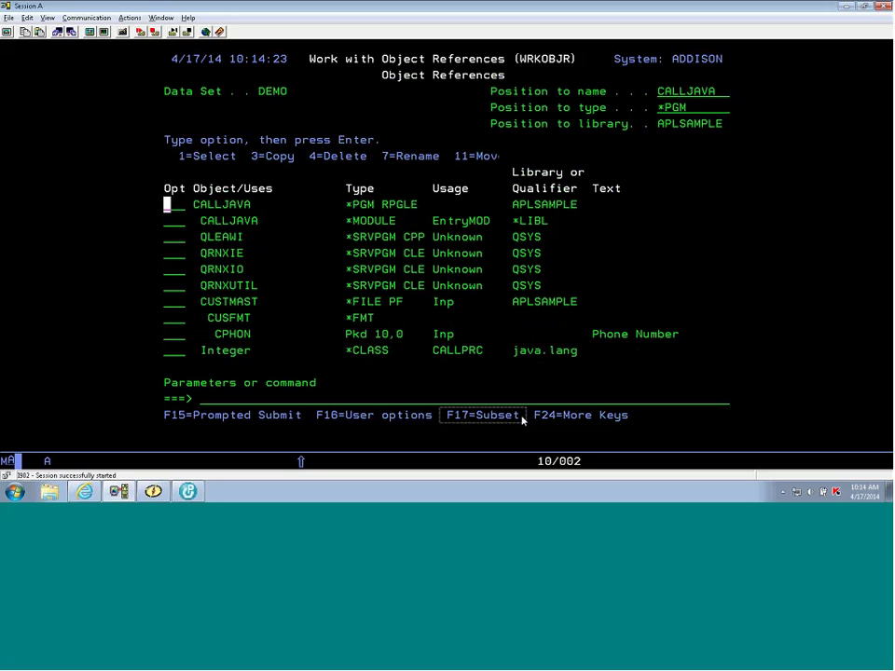
pyautogui.hotkey('shift', 'F11')
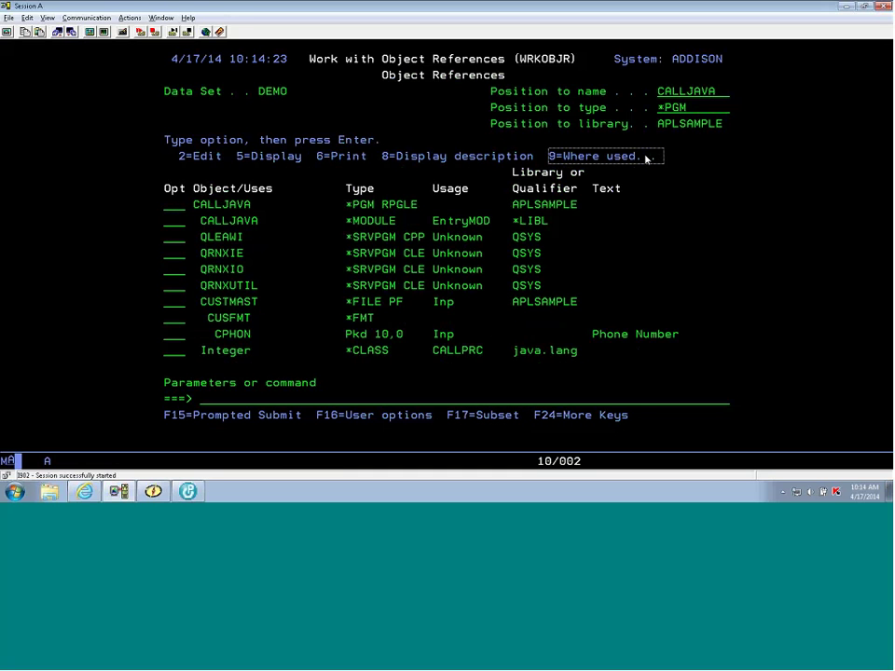
# Show where the CUSNOCHGC program is used and return to the ABSTRACT Main Menu.
pyautogui.press('pageup')
pyautogui.press('pagedown')
pyautogui.press('pagedown')
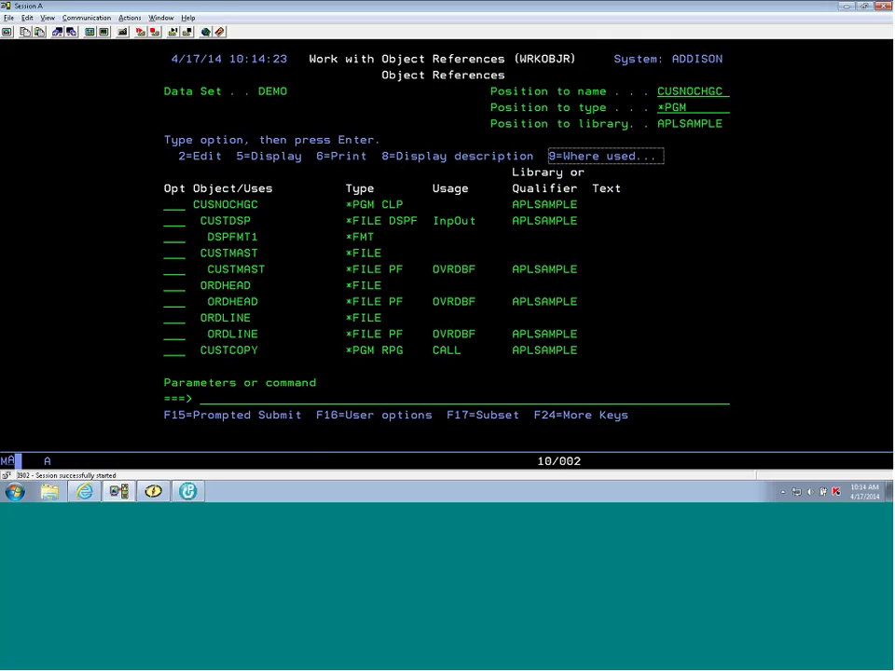
pyautogui.write('9')
pyautogui.press('Return')
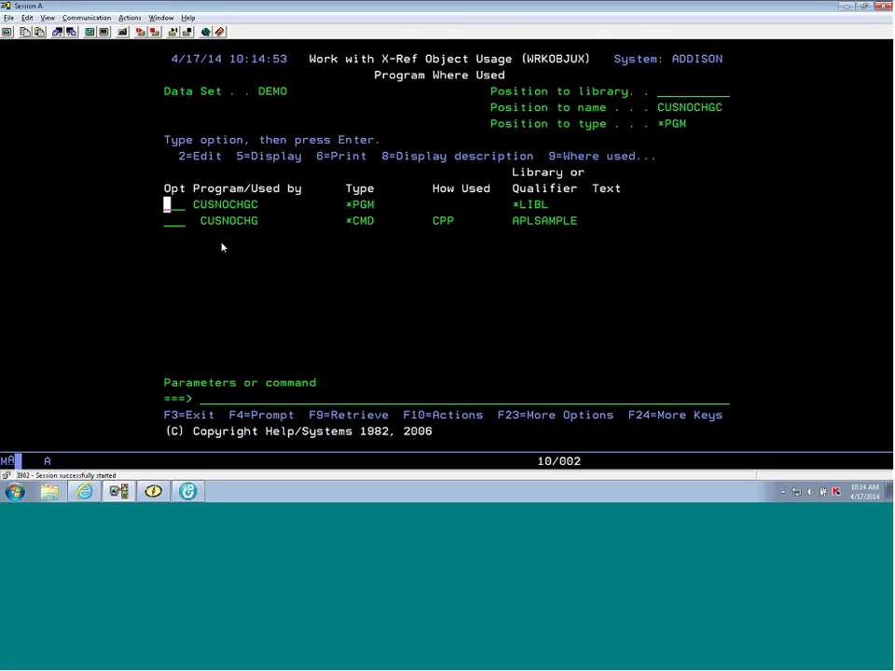
pyautogui.press('F12')
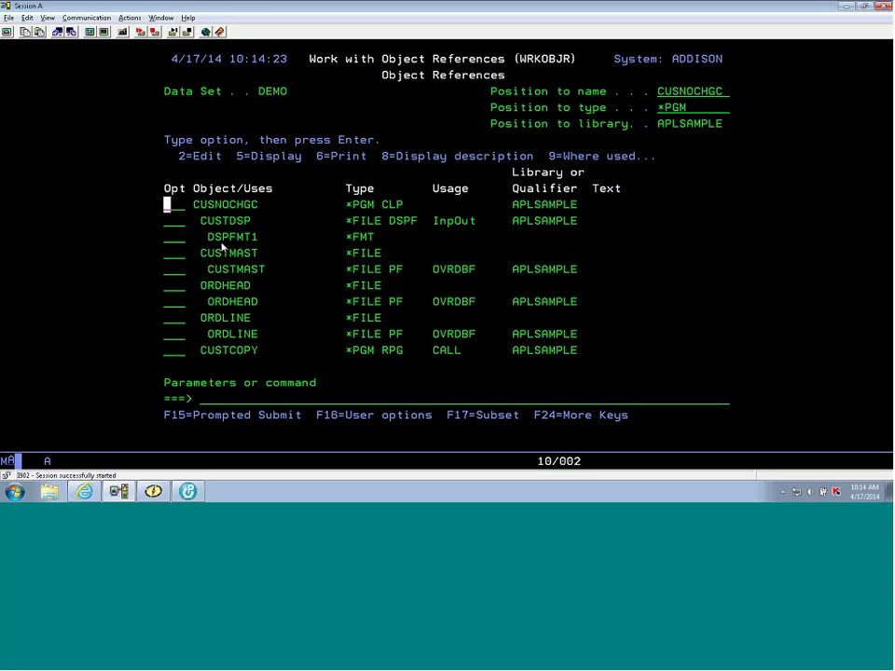
pyautogui.press('F12')
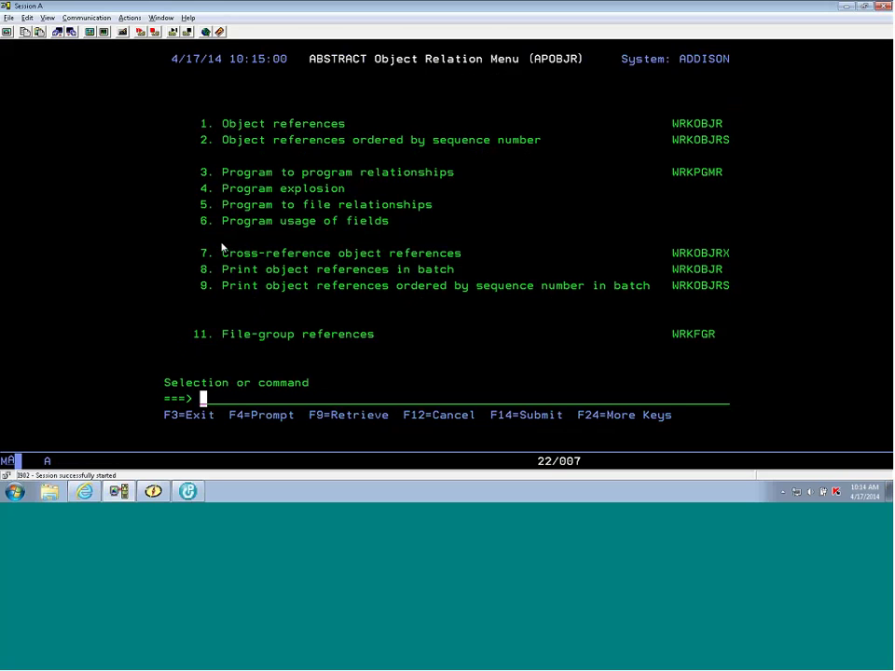
pyautogui.press('F12')
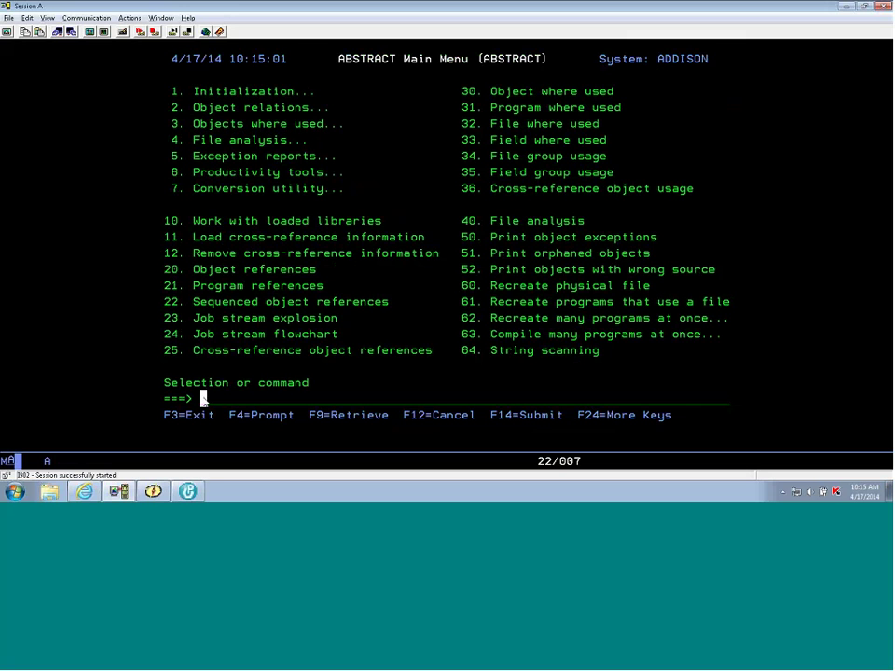
# Run File Analysis from the File Analysis menu on file CUSTMAST in library APLSAMPLE.
pyautogui.write('4')
pyautogui.press('Return')
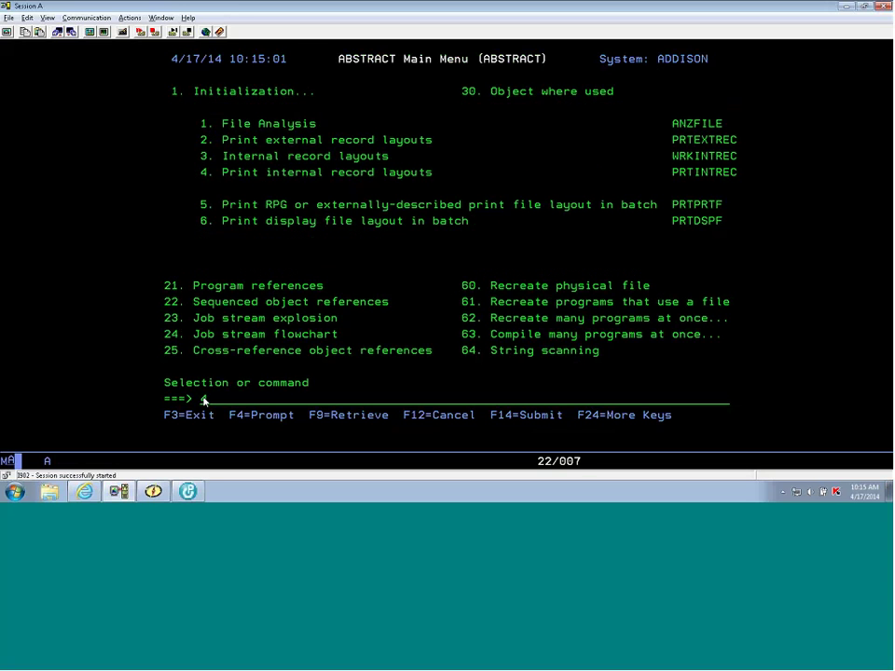
pyautogui.write('1')
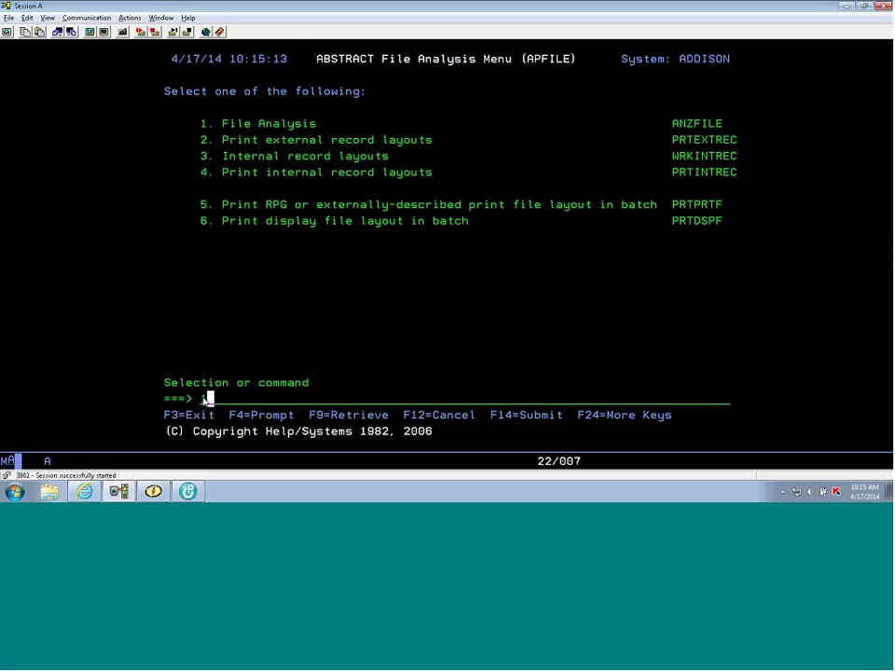
pyautogui.press('Return')
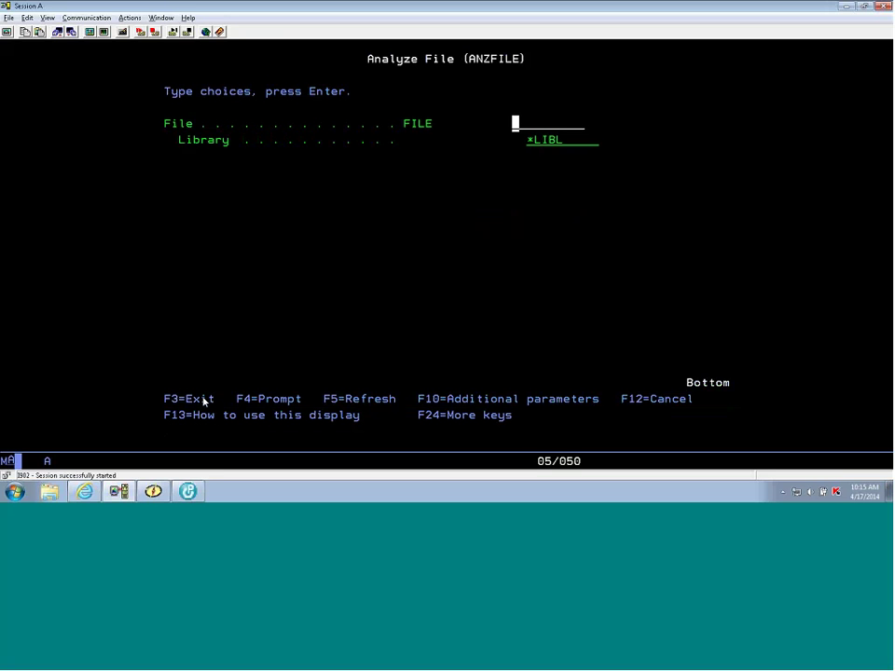
pyautogui.write('custmast')
pyautogui.press('Tab')
pyautogui.write('aplsample')
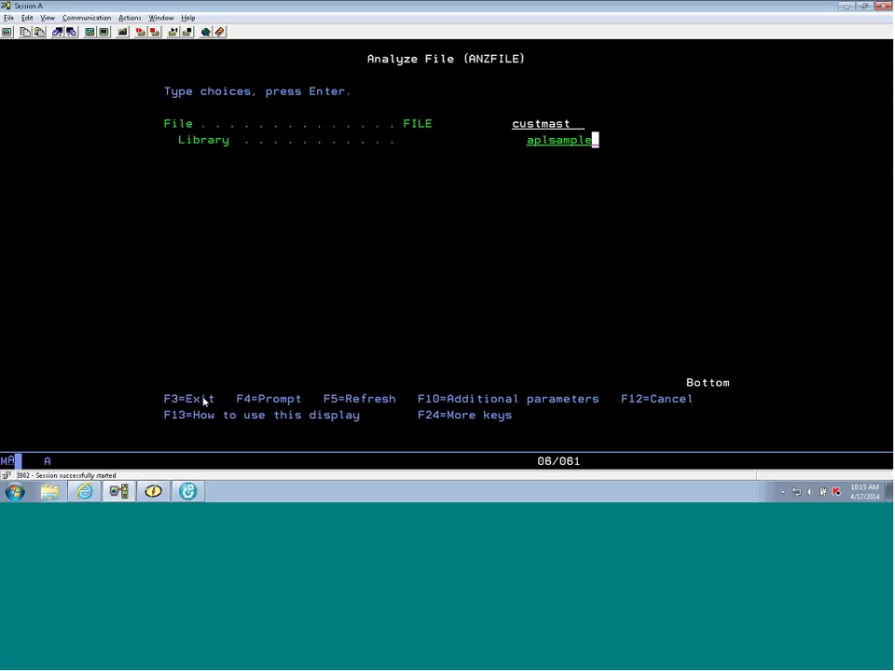
pyautogui.press('Return')
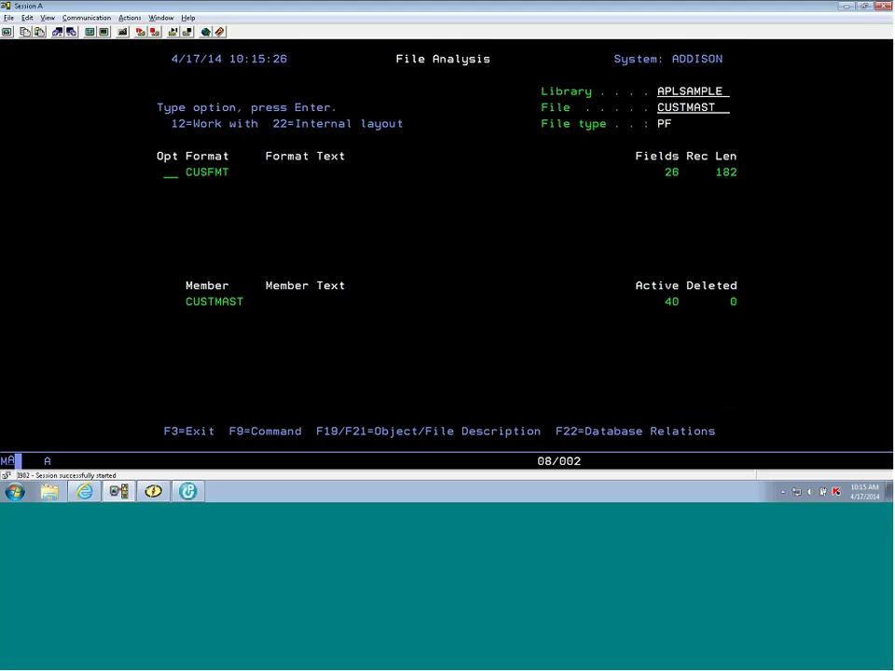
# View the field details of the CUSFMT format across all pages and return to the file analysis.
pyautogui.write('12')
pyautogui.press('Return')
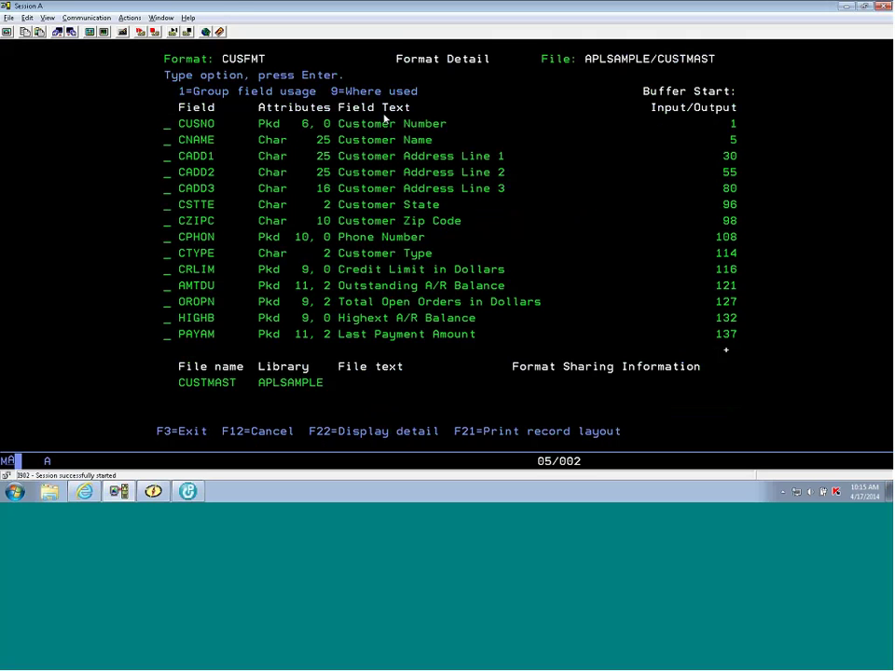
pyautogui.press('pagedown')
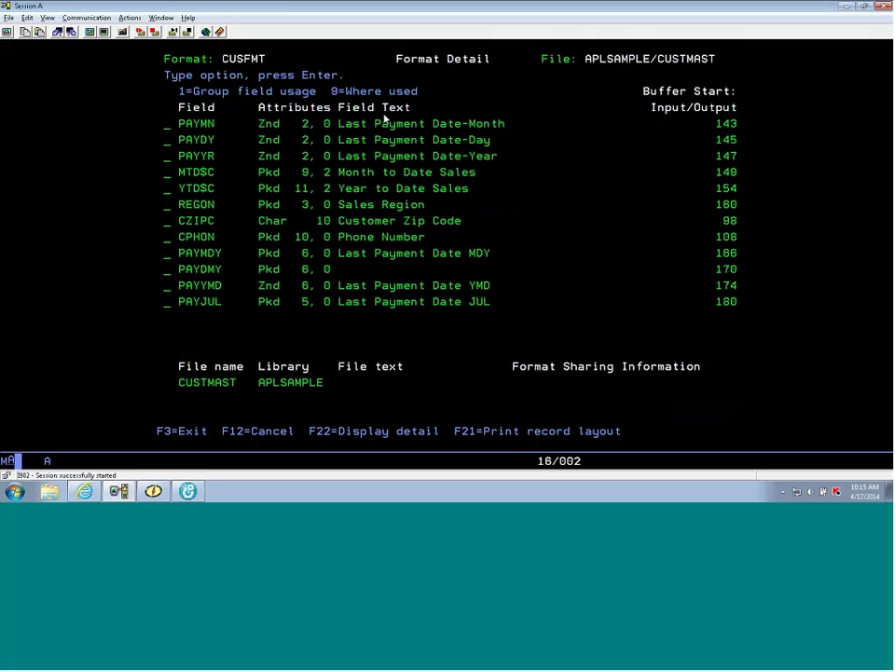
pyautogui.press('pageup')
pyautogui.press('F12')
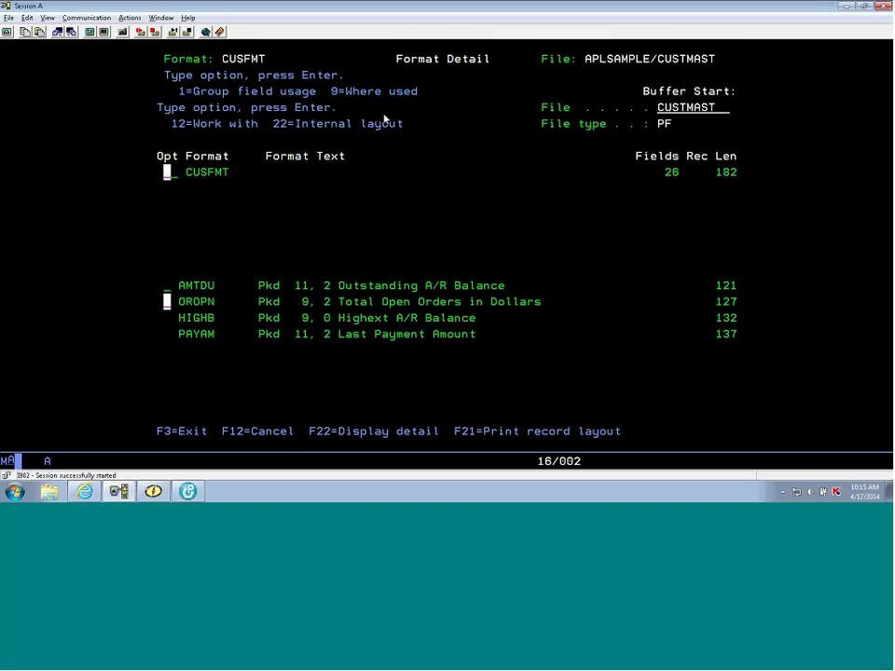
# Display the database relations of the CUSTMAST file and return to the ABSTRACT Main Menu.
pyautogui.moveTo(549, 423); pyautogui.dragTo(739, 444)
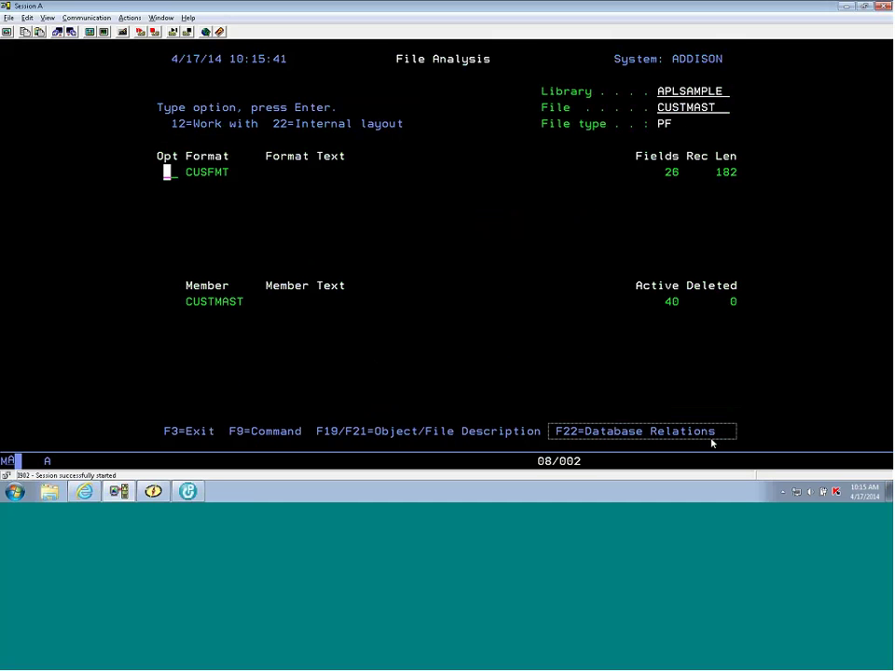
pyautogui.hotkey('shift', 'F10')
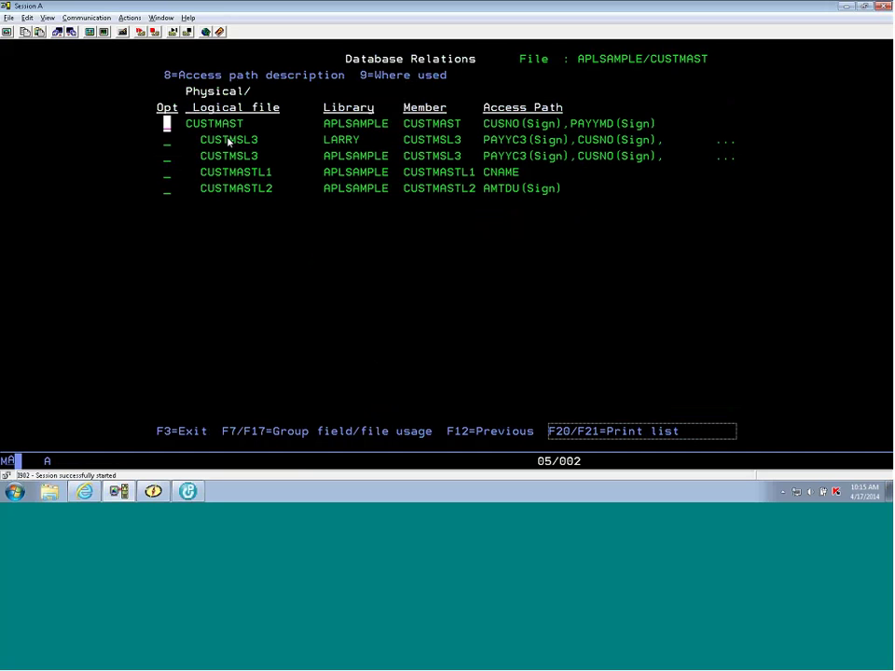
pyautogui.press('F12')
pyautogui.press('F12')
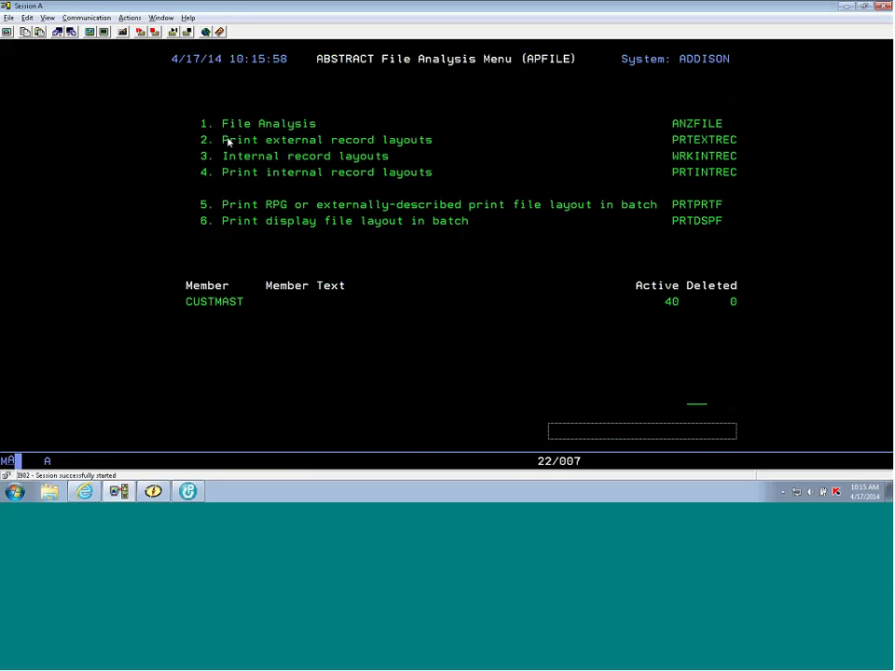
pyautogui.press('F12')
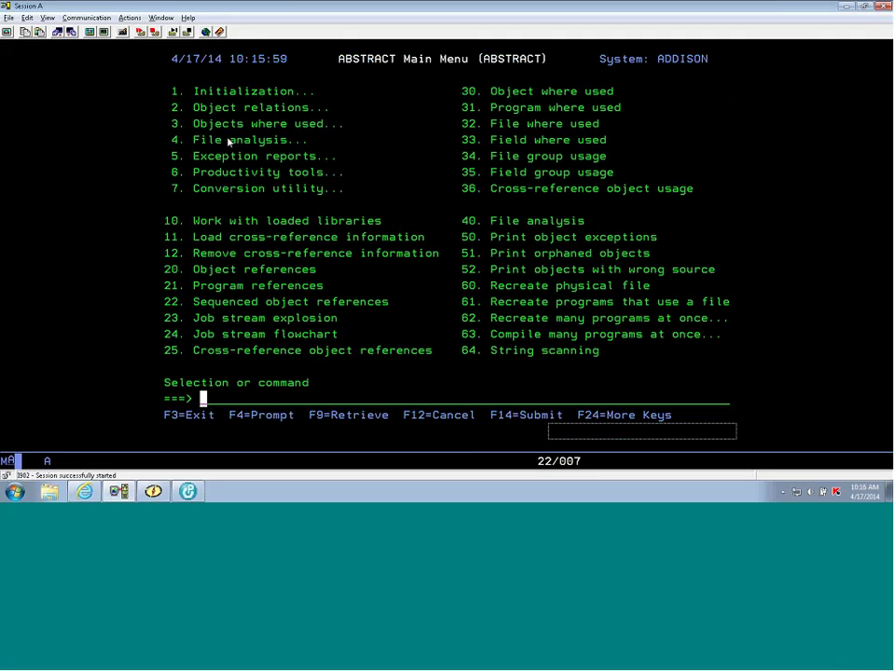
pyautogui.moveTo(156, 214); pyautogui.dragTo(678, 291)
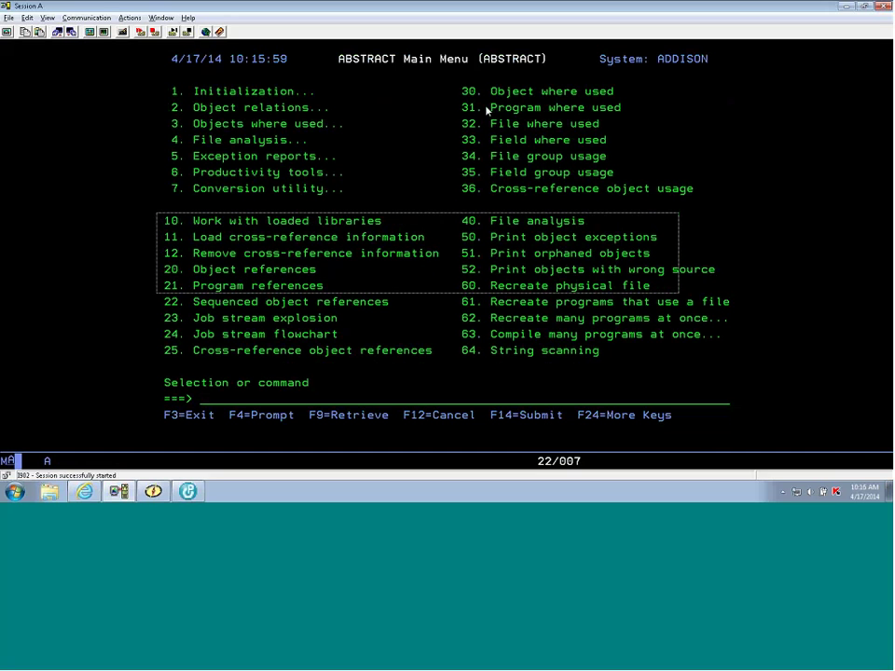
pyautogui.click(197, 221)
pyautogui.moveTo(165, 215); pyautogui.dragTo(169, 240)
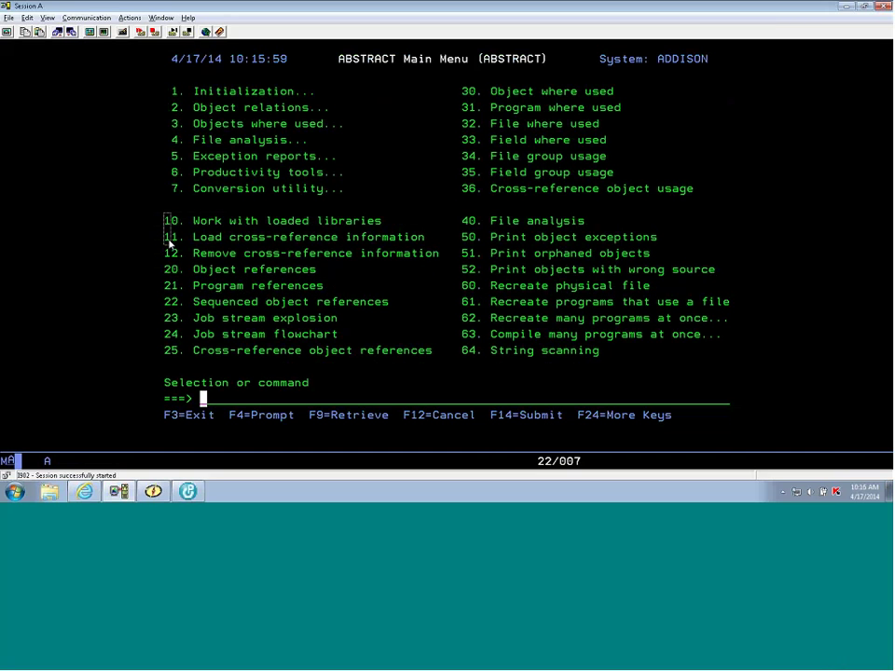
pyautogui.click(166, 217)
pyautogui.moveTo(176, 264); pyautogui.dragTo(167, 339)
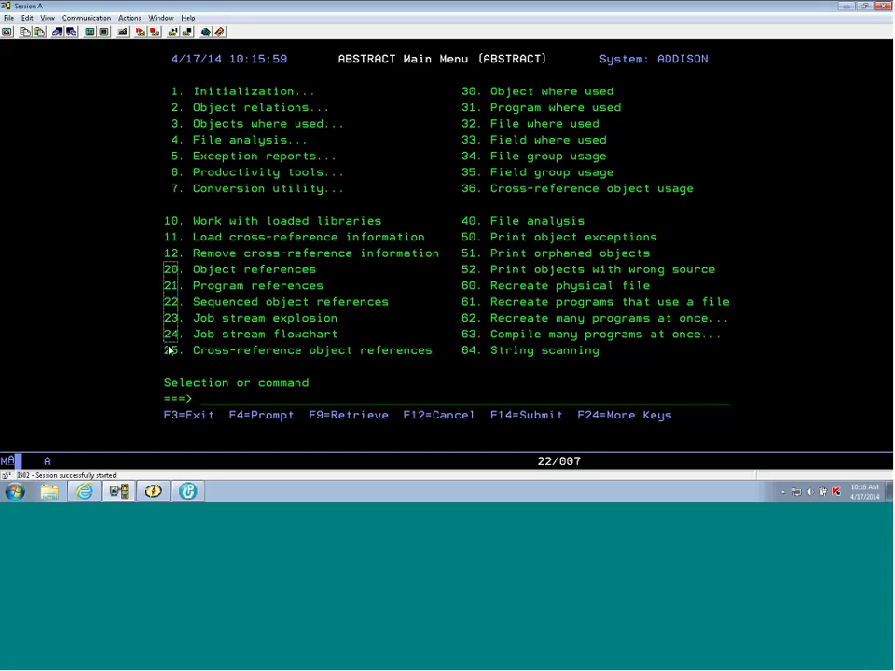
pyautogui.click(205, 402)
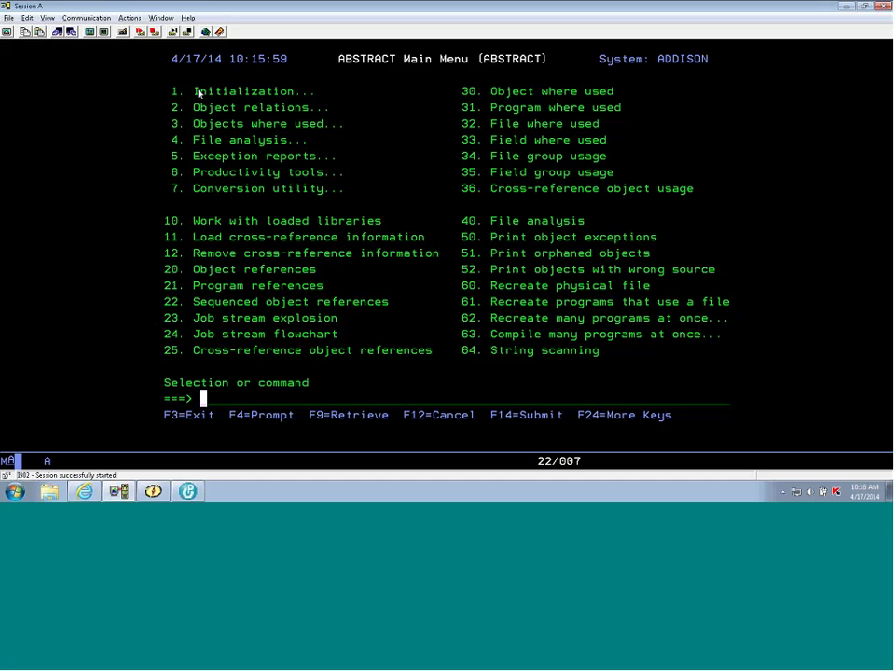
pyautogui.moveTo(198, 93); pyautogui.dragTo(328, 142)
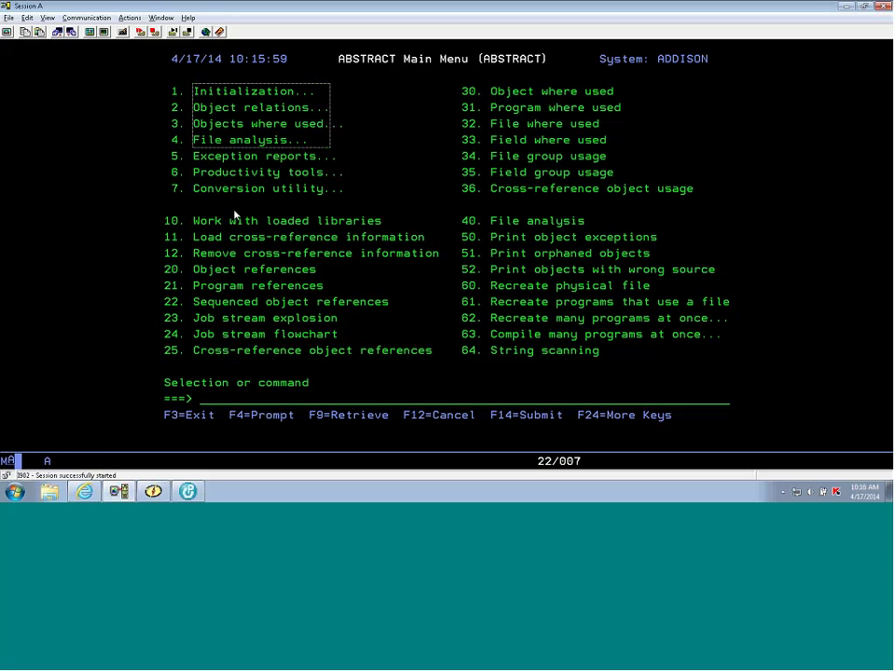
# Review the available ABSTRACT object exception reports and return to the ABSTRACT Main Menu.
pyautogui.write('5')
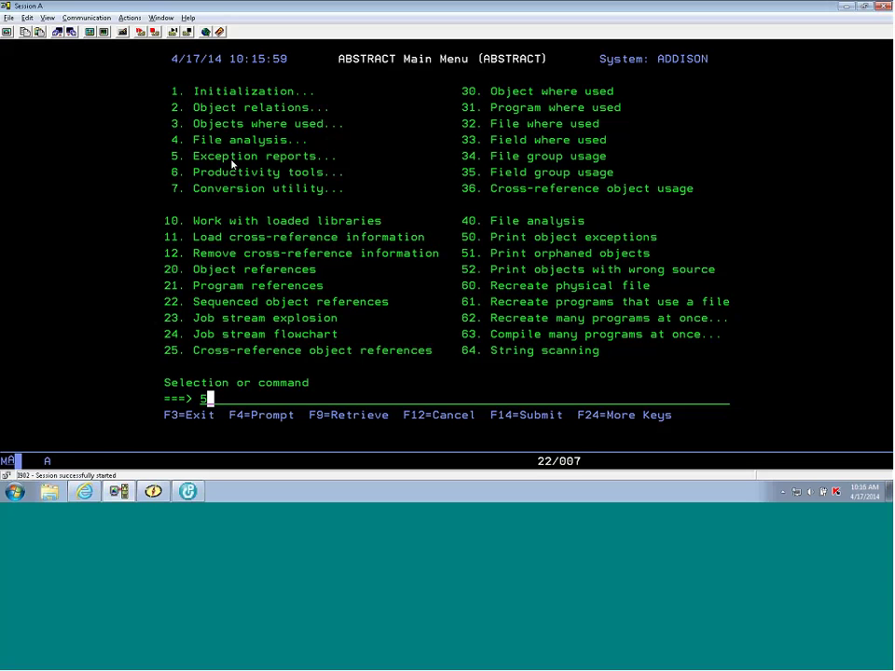
pyautogui.press('Return')
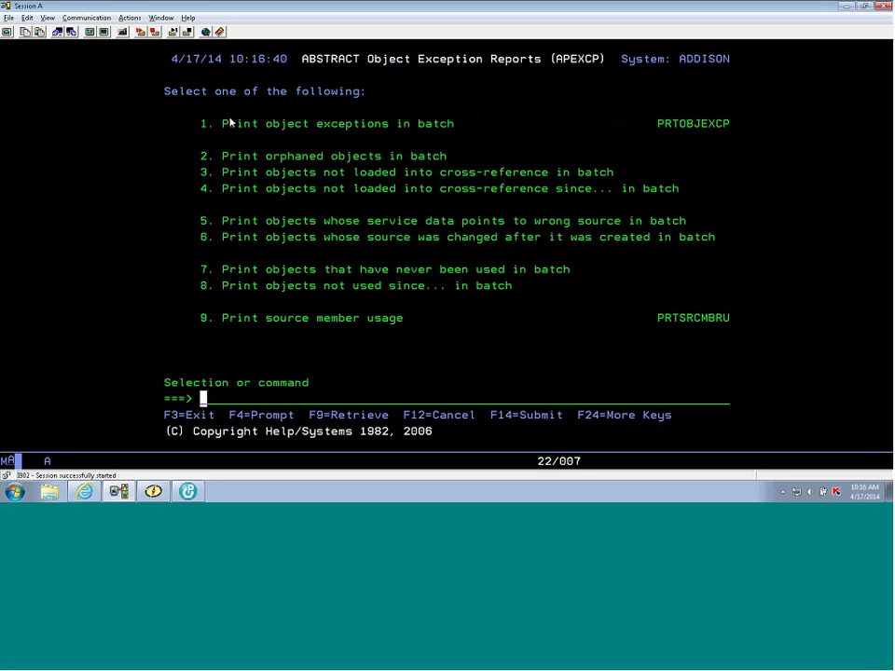
pyautogui.click(459, 127)
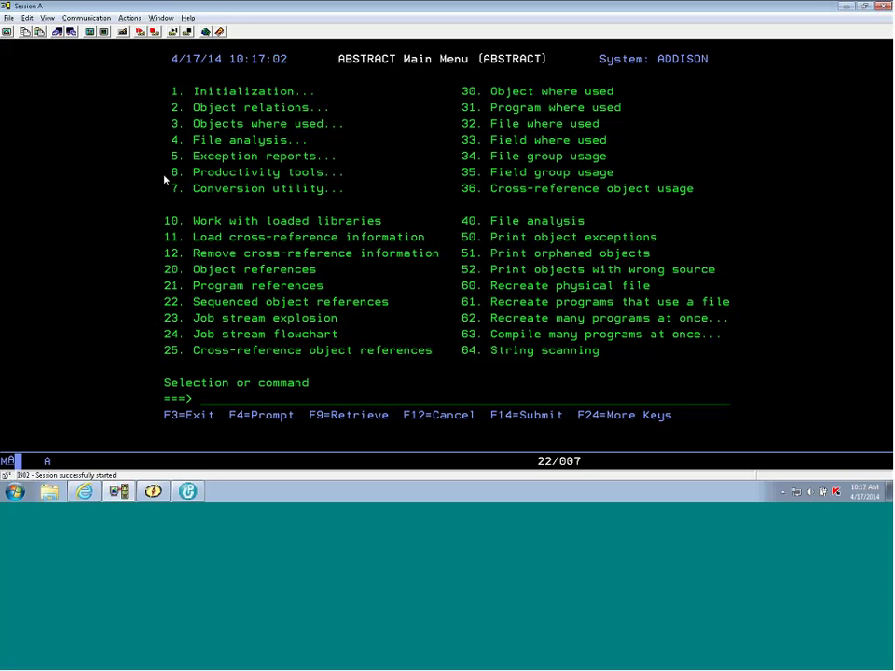
# Review the productivity tools, marking the command names, String scanning and Print job-stream flowchart, and return to the ABSTRACT Main Menu.
pyautogui.write('6')
pyautogui.press('Return')
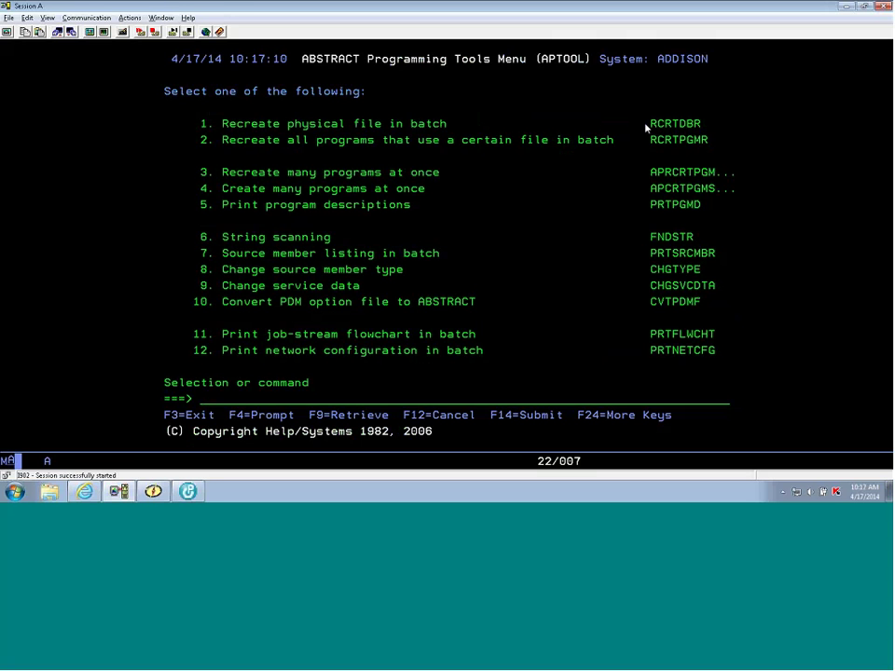
pyautogui.moveTo(646, 126); pyautogui.dragTo(732, 355)
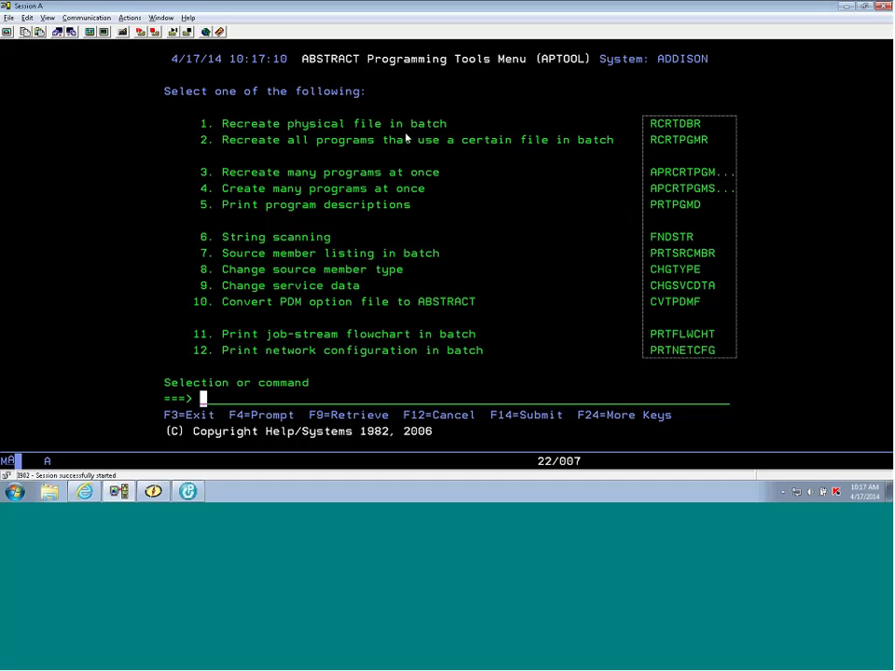
pyautogui.click(444, 138)
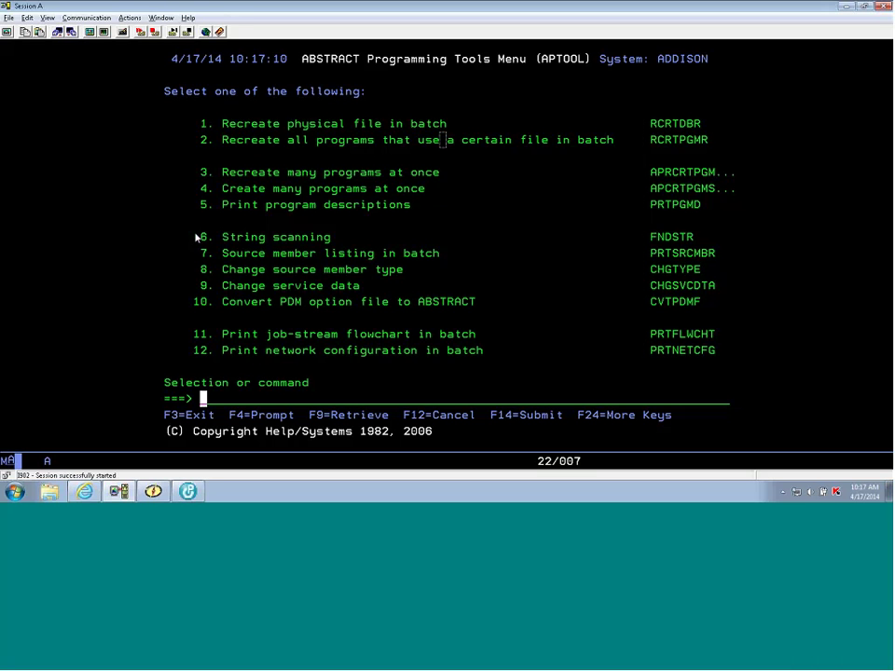
pyautogui.moveTo(194, 232); pyautogui.dragTo(718, 242)
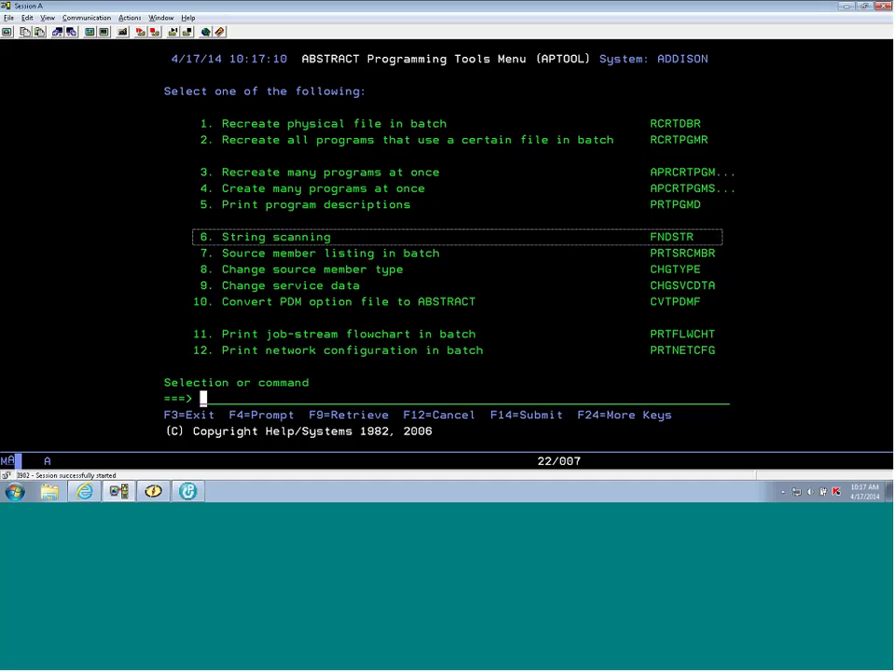
pyautogui.moveTo(193, 327); pyautogui.dragTo(721, 346)
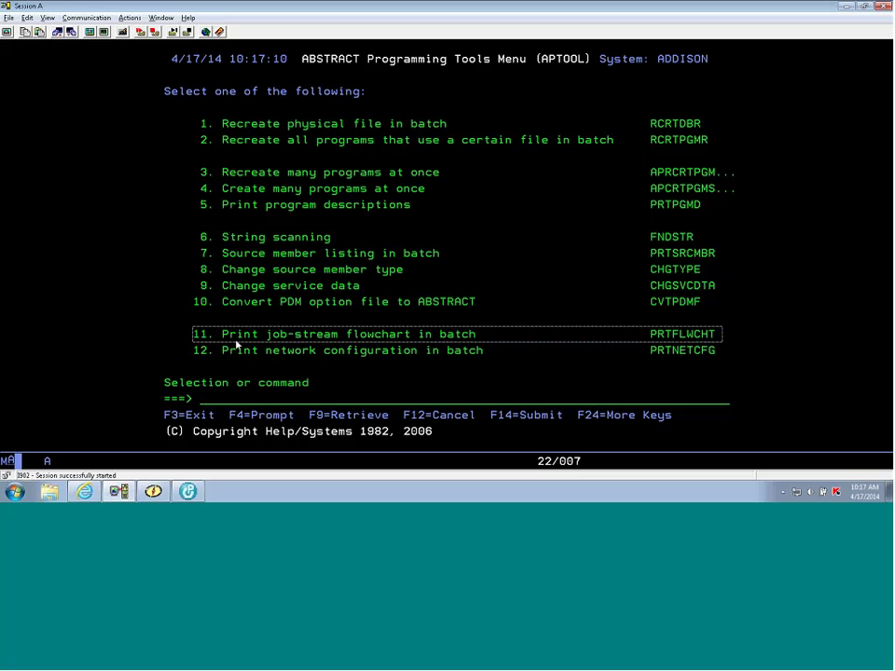
pyautogui.press('F12')
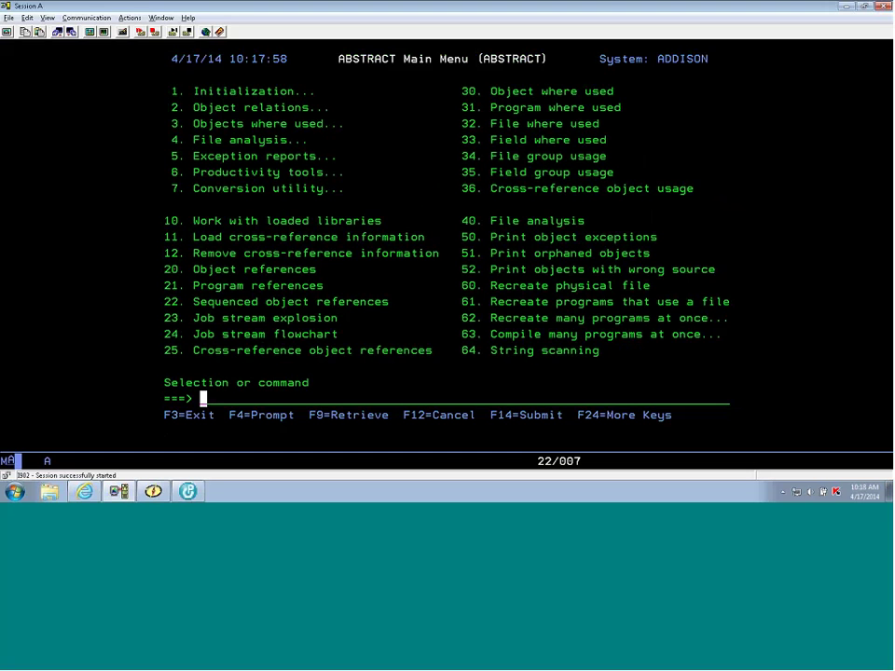
# Switch to System i Navigator and expand ABSTRACT under the Addison connection to list its loaded libraries.
pyautogui.click(161, 496)
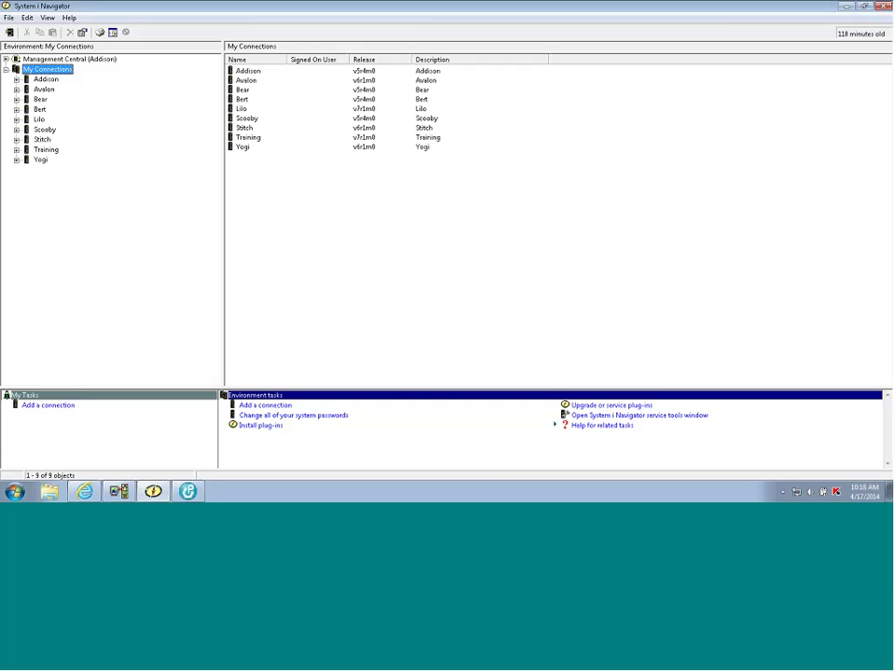
pyautogui.click(16, 79)
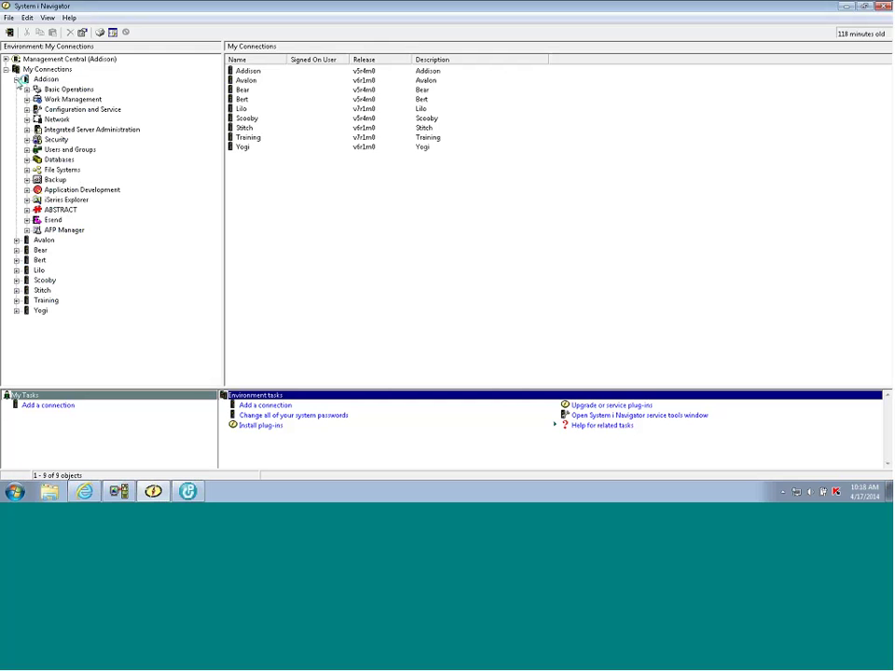
pyautogui.click(60, 210)
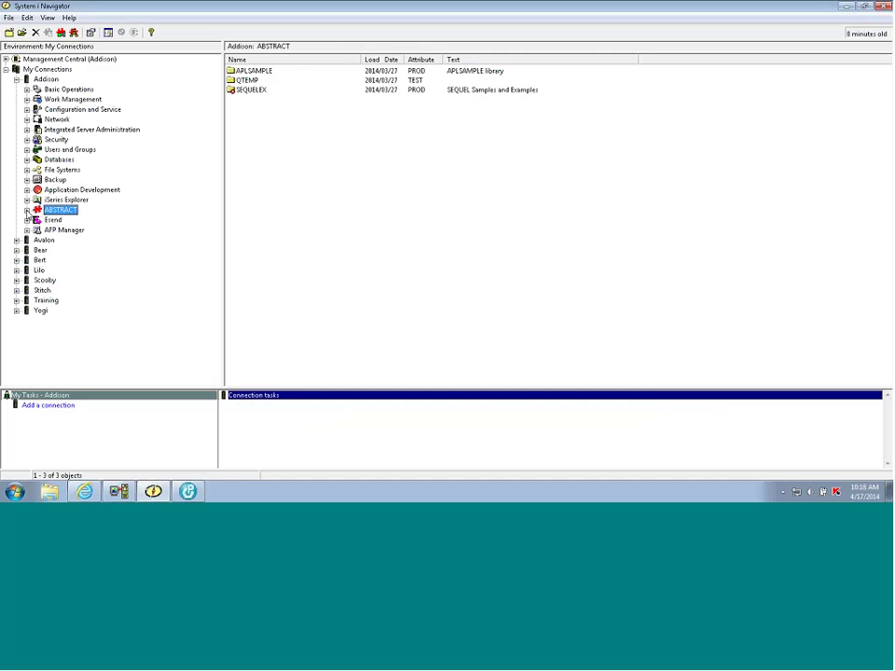
pyautogui.doubleClick(57, 212)
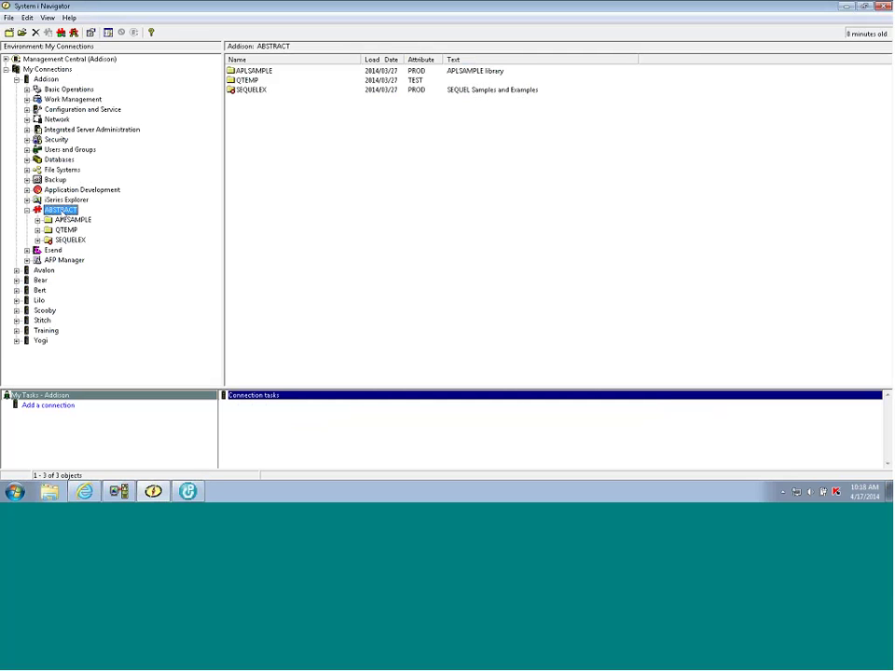
# View the default properties of ABSTRACT on Addison and close them without changes.
pyautogui.rightClick(65, 210)
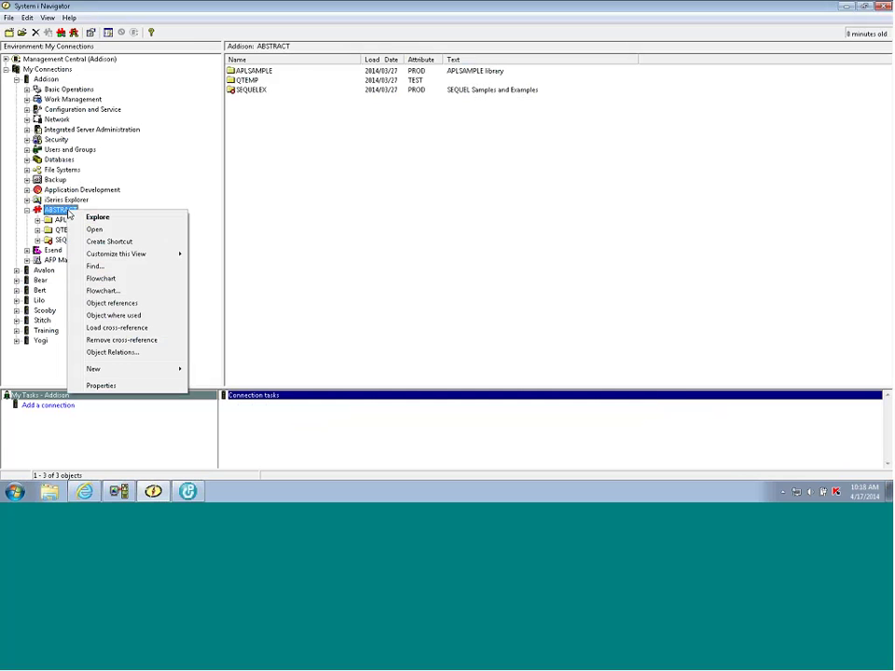
pyautogui.click(130, 385)
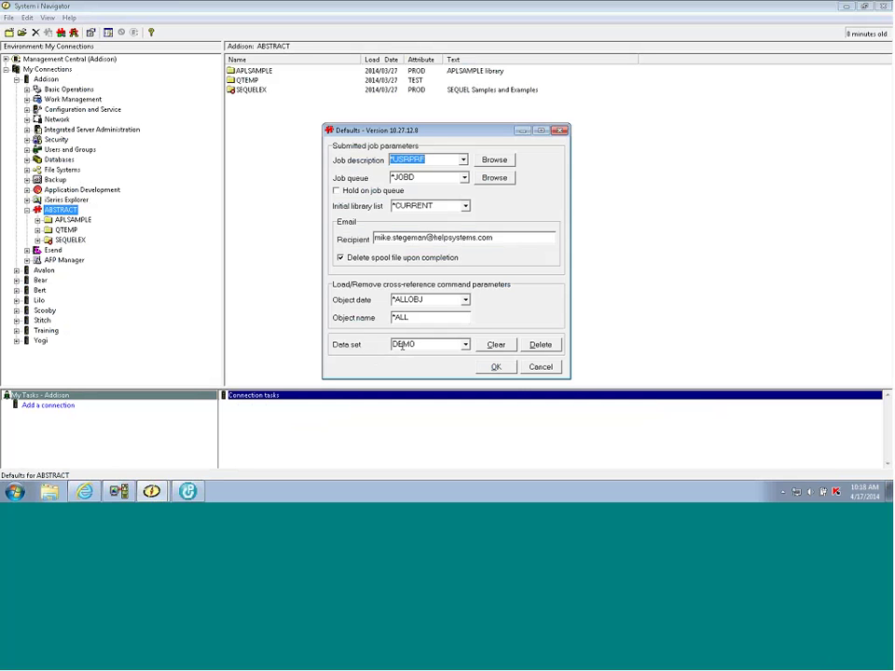
pyautogui.click(536, 369)
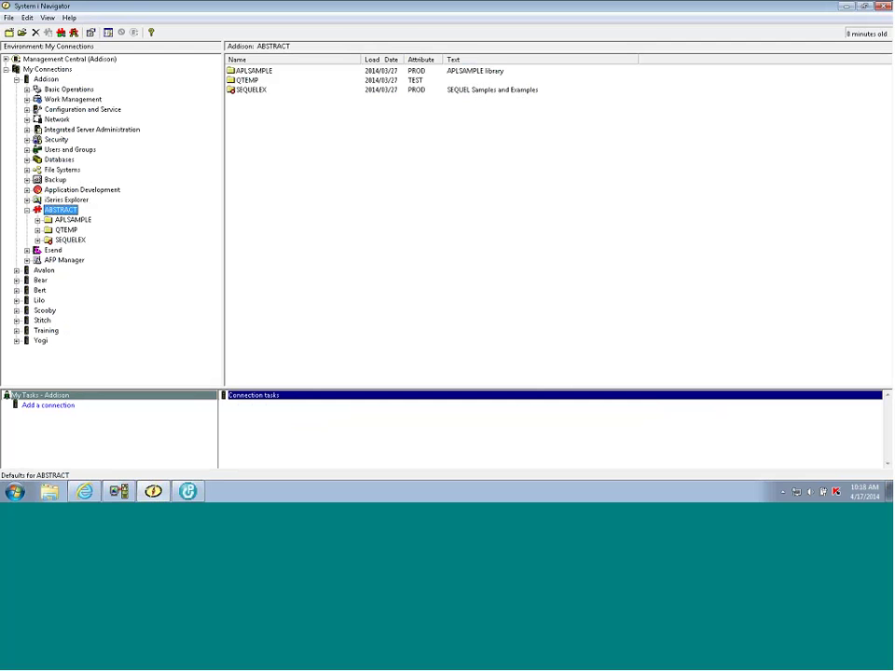
# List the FILE objects of the APLSAMPLE library and show the actions available for CUSTMAST.
pyautogui.click(37, 221)
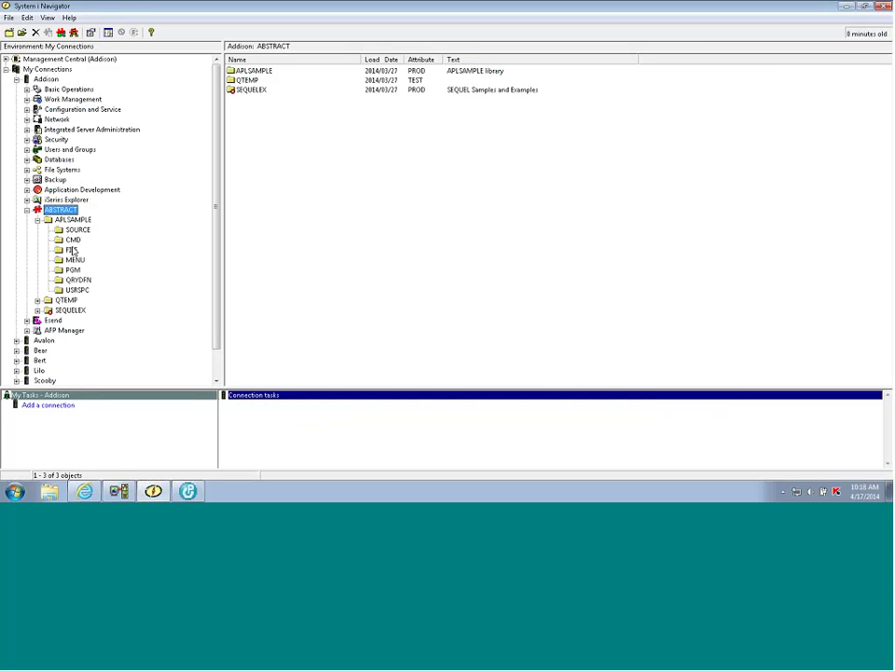
pyautogui.click(73, 251)
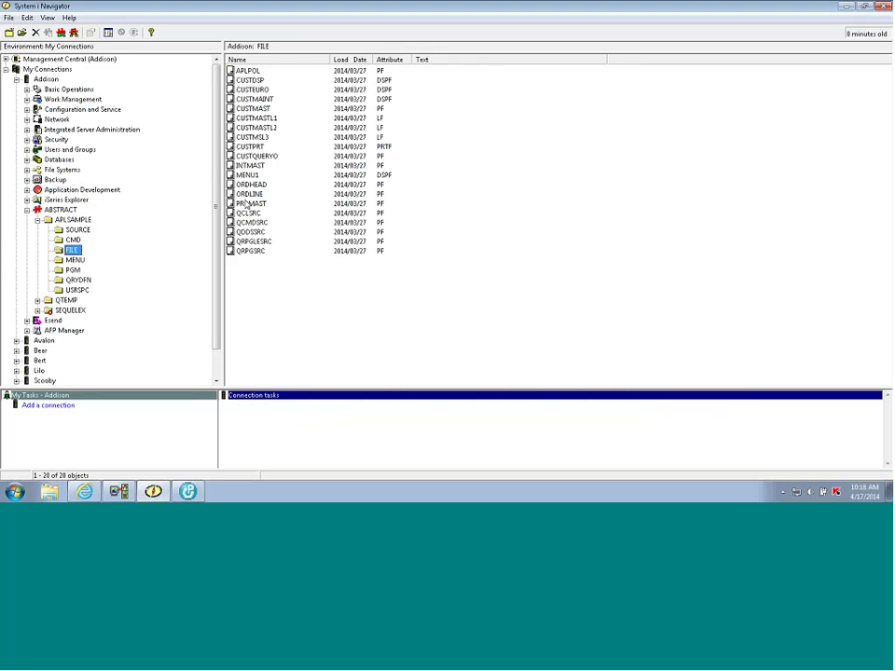
pyautogui.rightClick(262, 109)
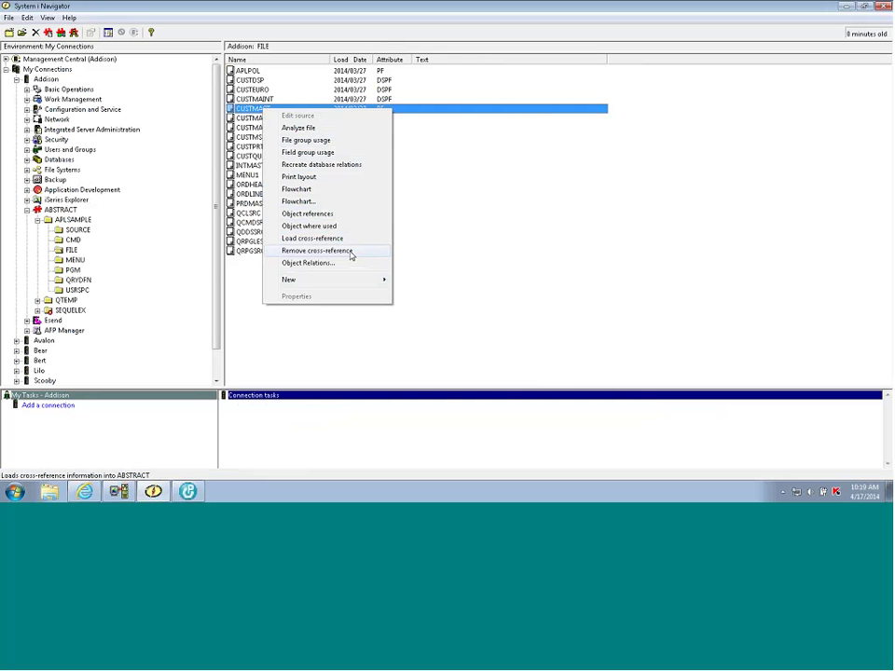
pyautogui.click(250, 194)
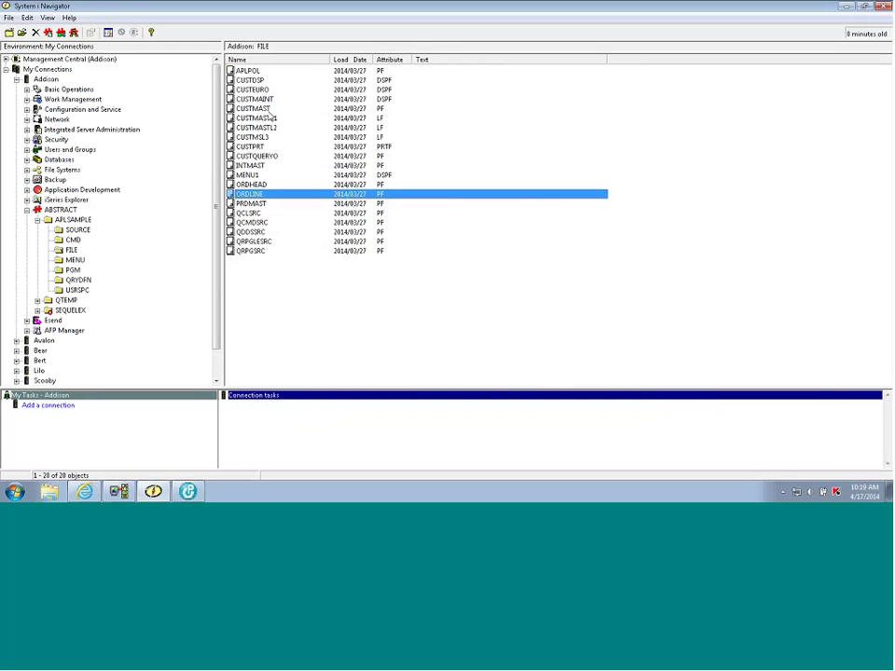
# Generate a flowchart of the CUSTLIST program from APLSAMPLE's PGM objects and maximize its window.
pyautogui.click(74, 270)
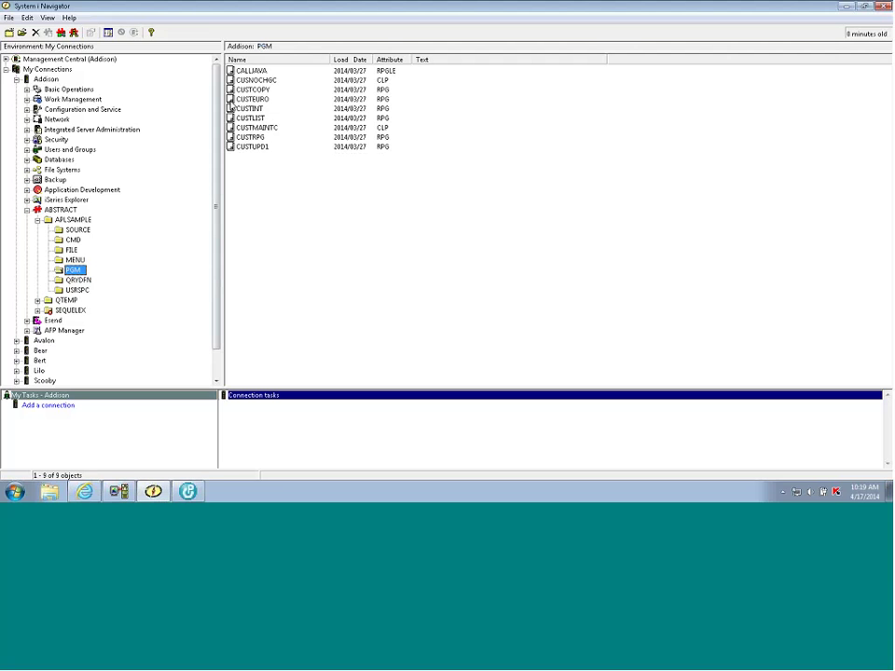
pyautogui.click(255, 117)
pyautogui.rightClick(259, 119)
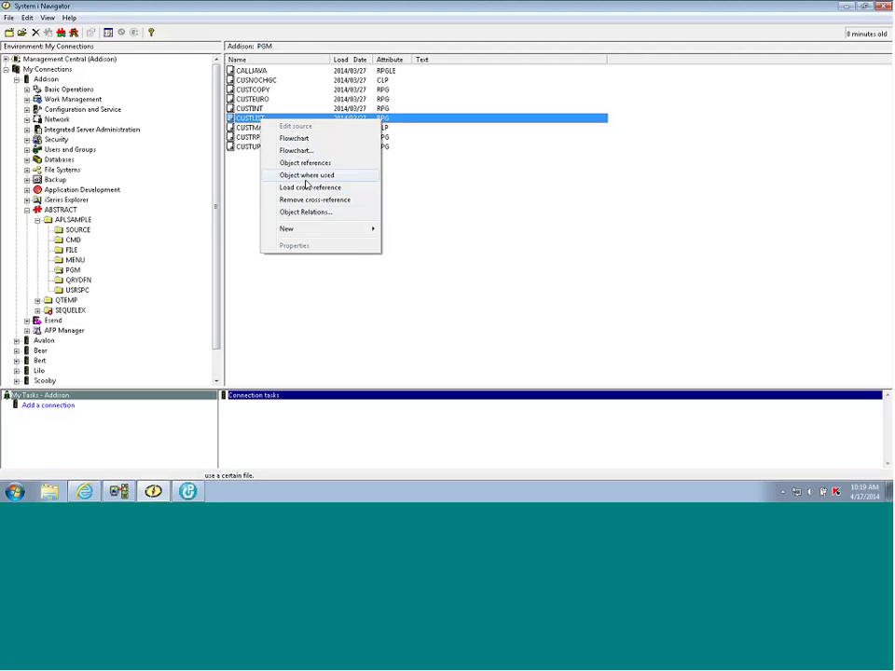
pyautogui.click(299, 139)
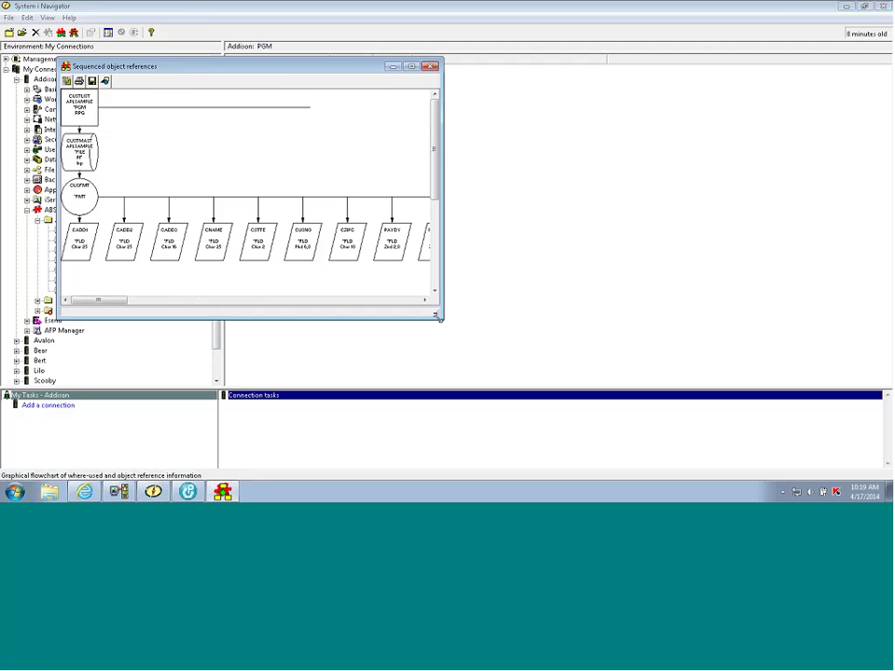
pyautogui.moveTo(442, 319); pyautogui.dragTo(591, 338)
pyautogui.doubleClick(387, 66)
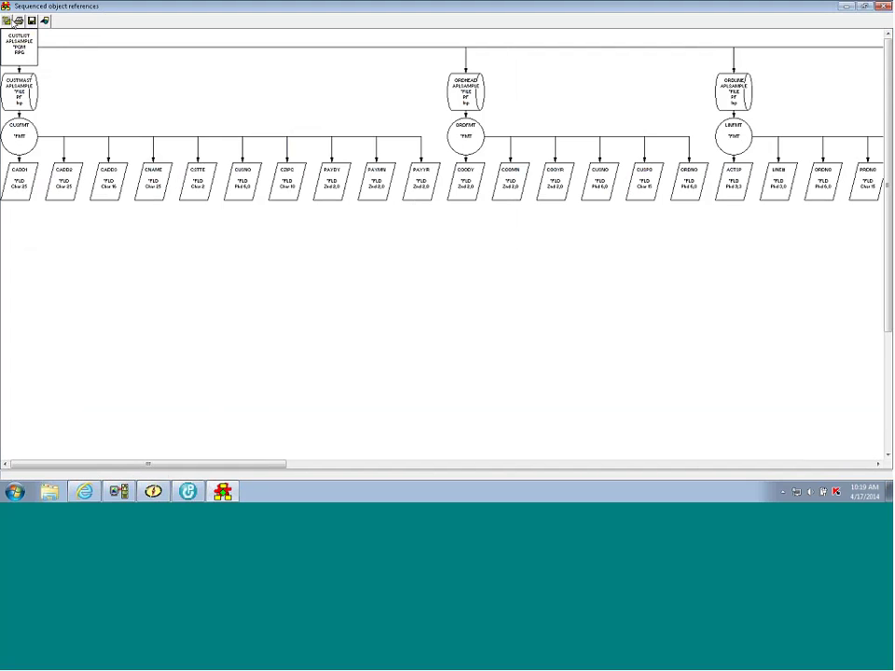
# View the detailed subset criteria for the CUSTLIST flowchart without applying changes, and close the flowchart.
pyautogui.click(8, 20)
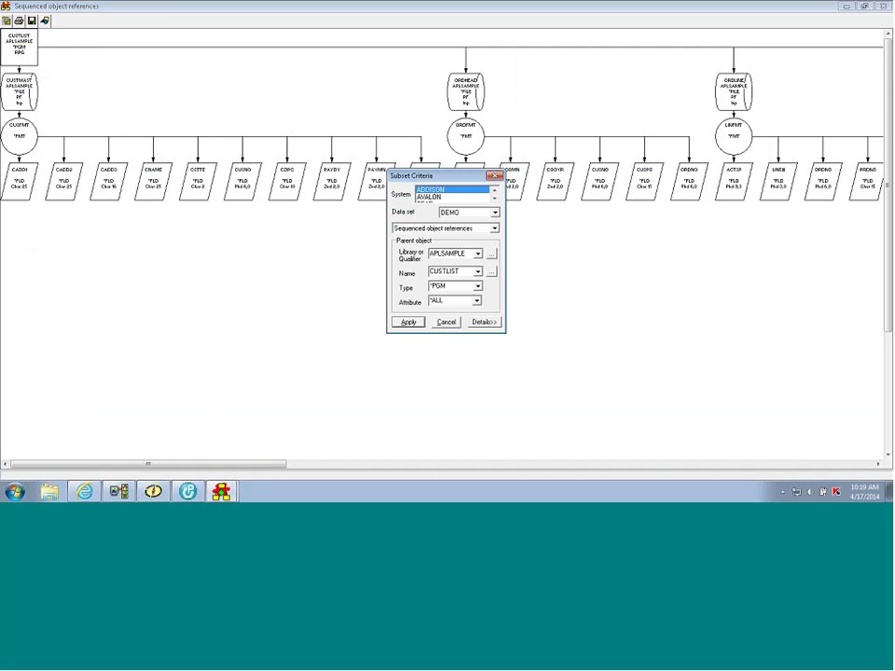
pyautogui.click(481, 322)
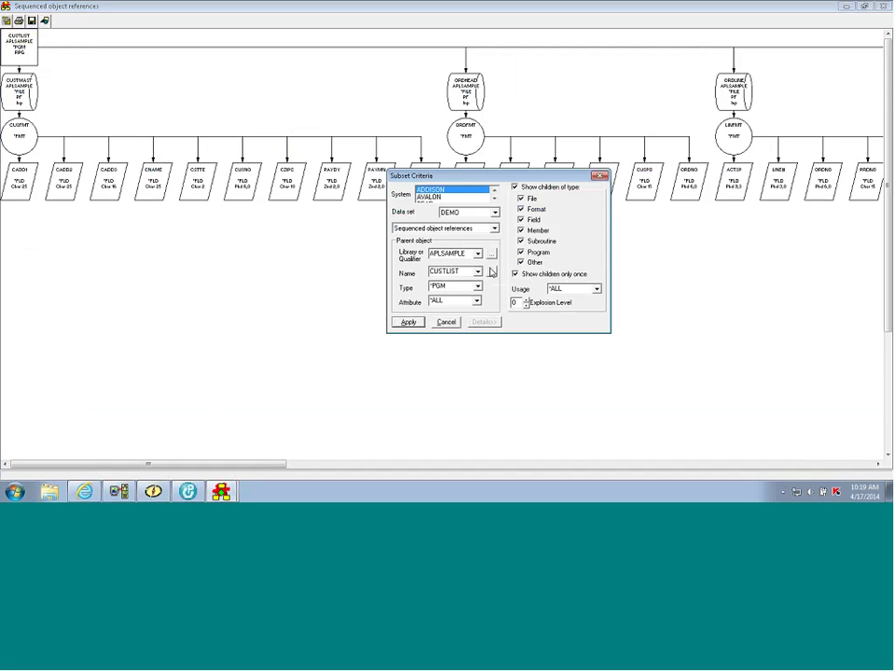
pyautogui.click(599, 175)
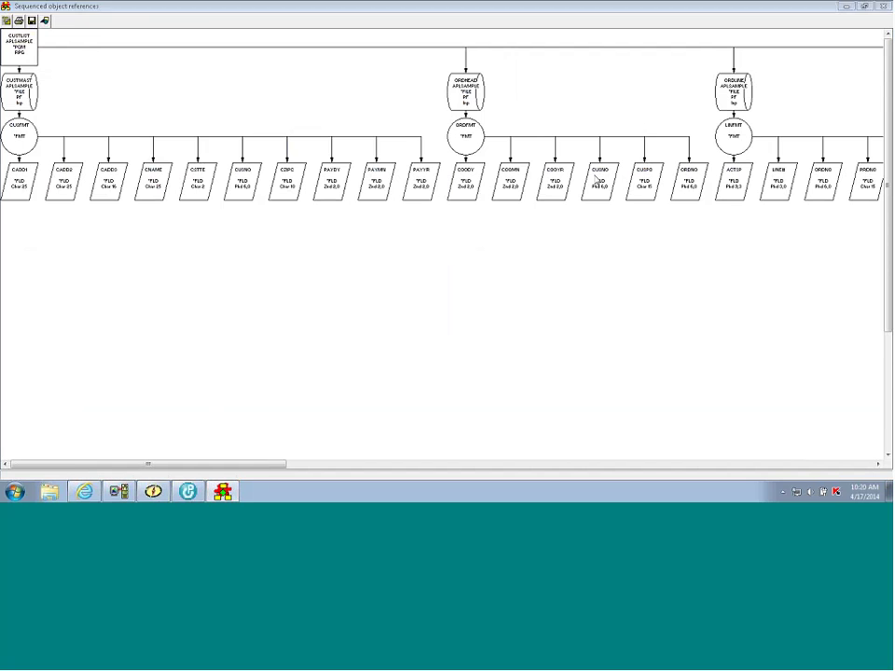
pyautogui.click(881, 7)
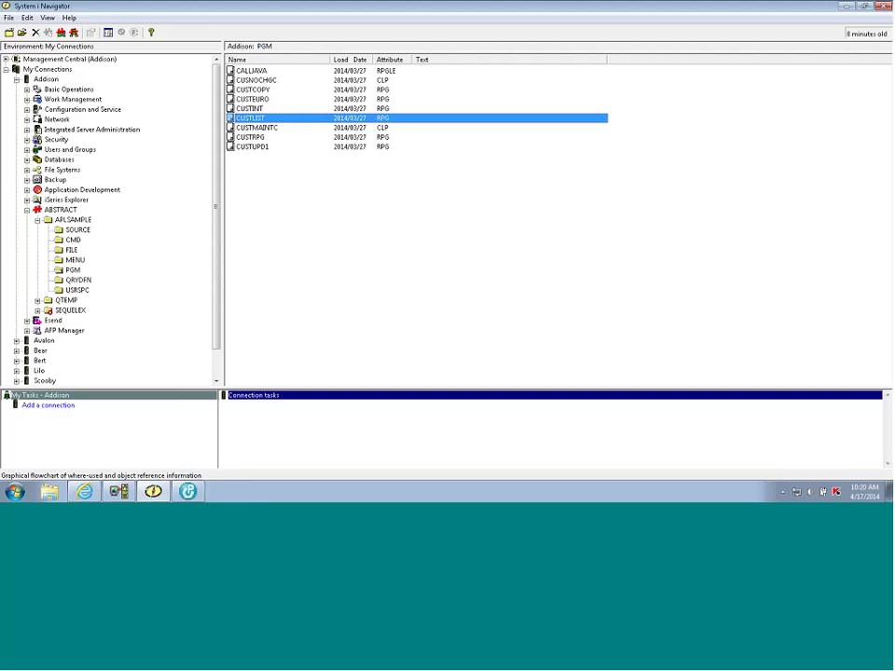
# Display the object references of the whole APLSAMPLE library and maximize the results window.
pyautogui.click(76, 221)
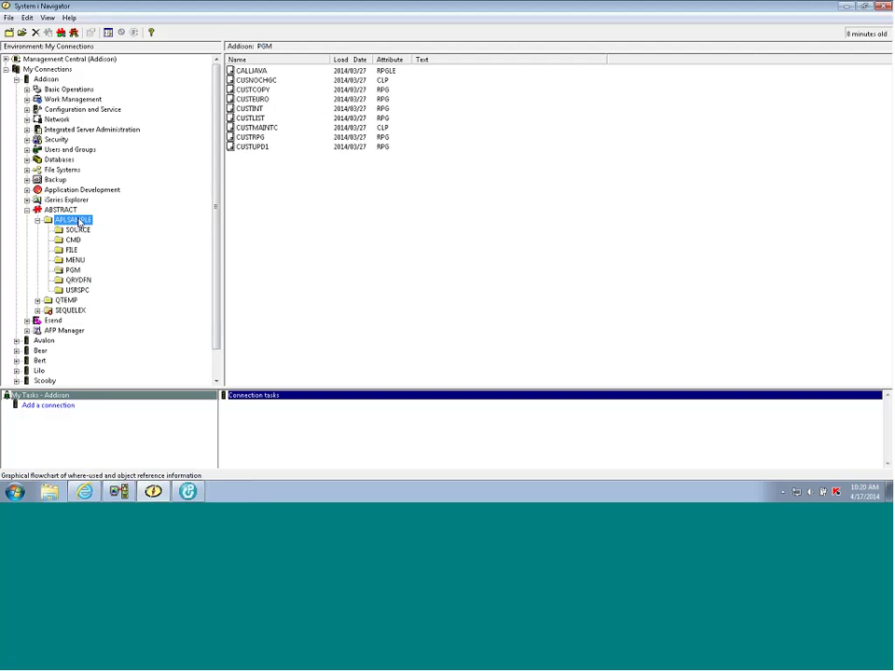
pyautogui.rightClick(79, 221)
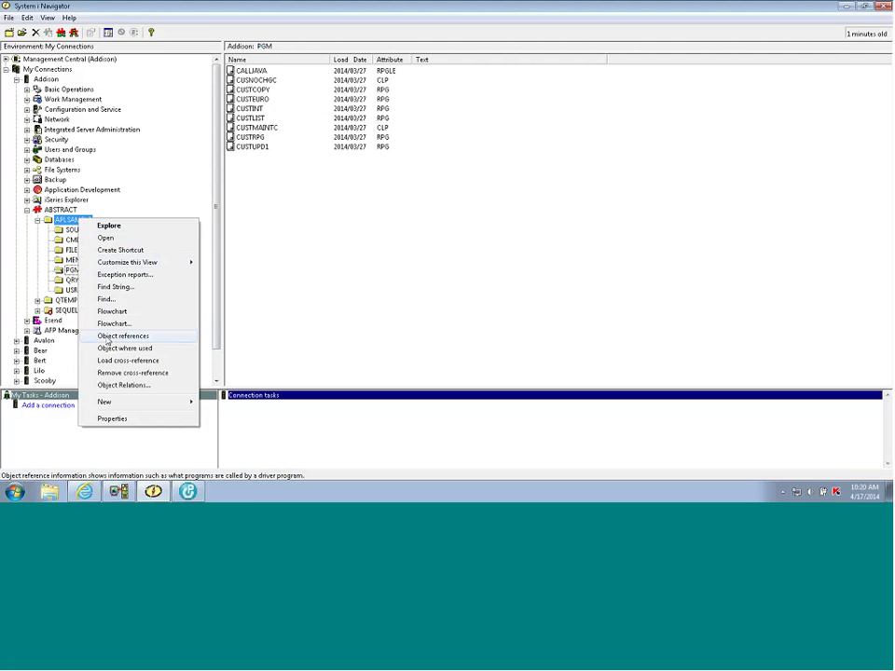
pyautogui.click(109, 337)
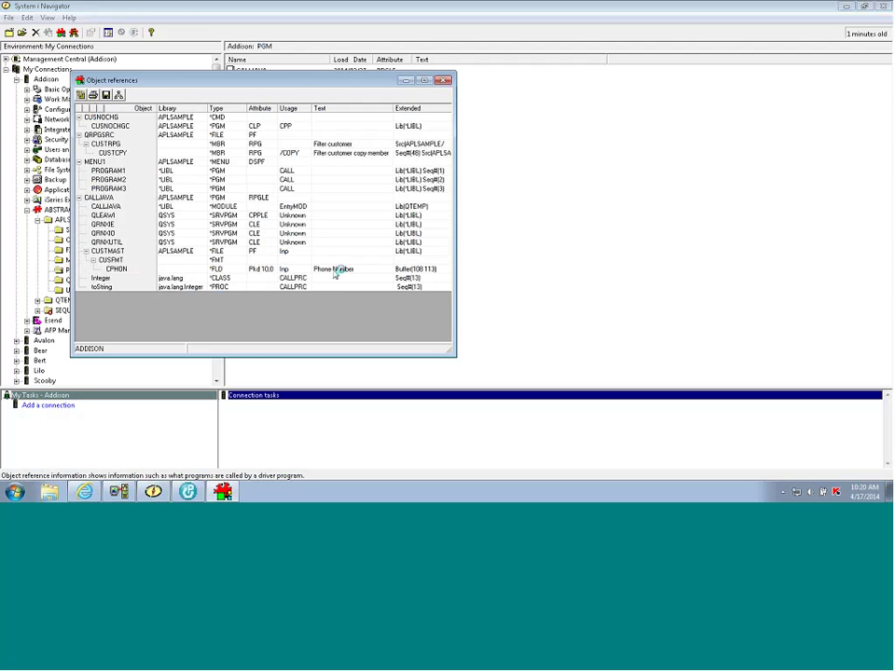
pyautogui.doubleClick(292, 84)
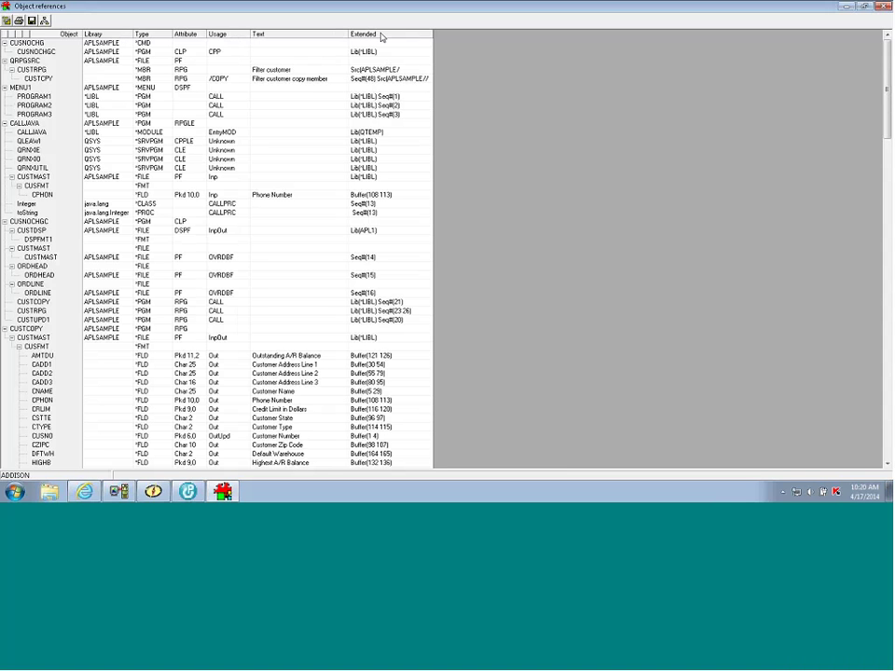
# View the detailed subset criteria for the APLSAMPLE object references and cancel without changes.
pyautogui.click(7, 19)
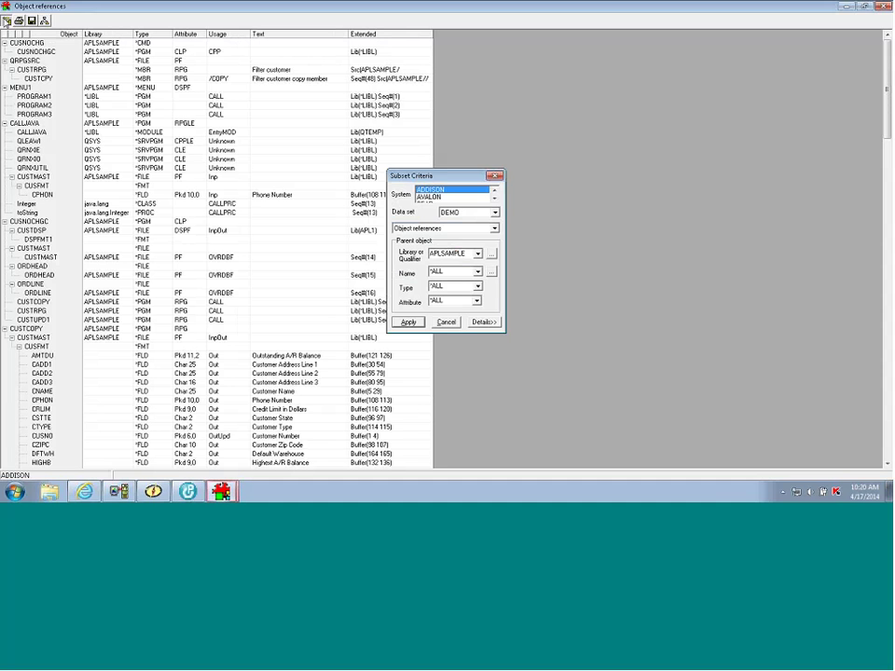
pyautogui.click(483, 322)
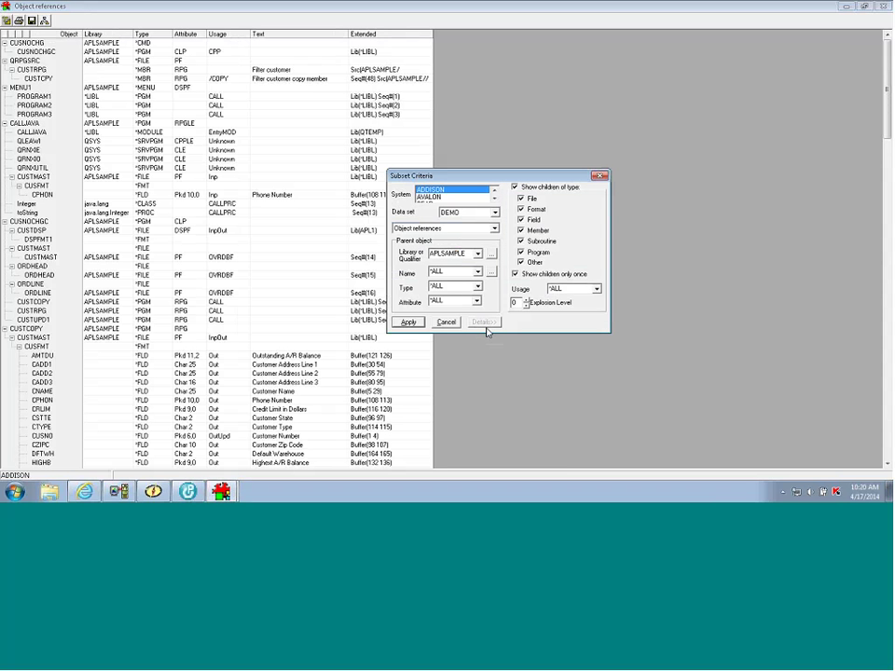
pyautogui.click(447, 322)
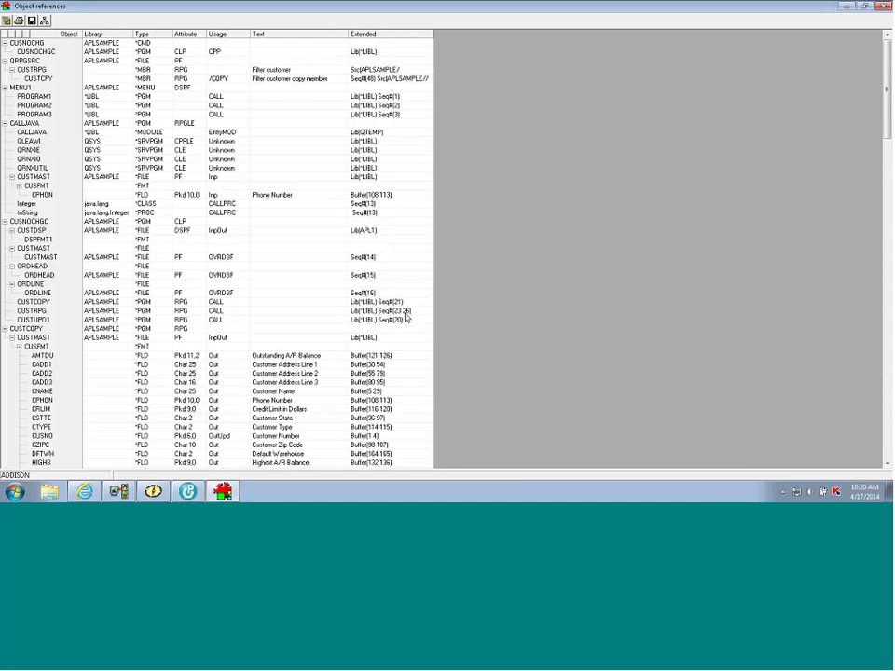
# Close the APLSAMPLE object references window and switch to IBM Rational Developer for Power Systems Software.
pyautogui.hotkey('alt', 'F4')
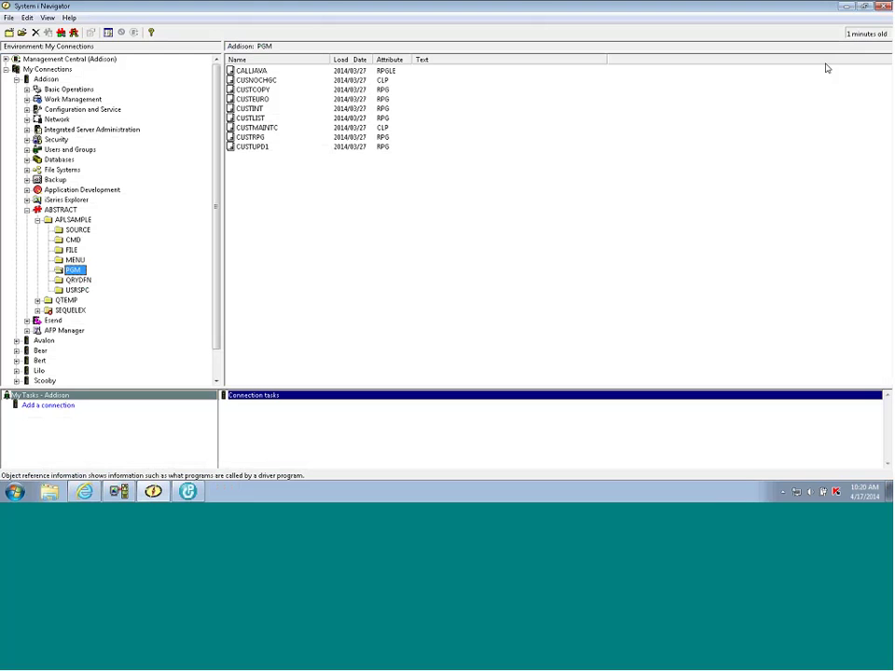
pyautogui.click(187, 495)
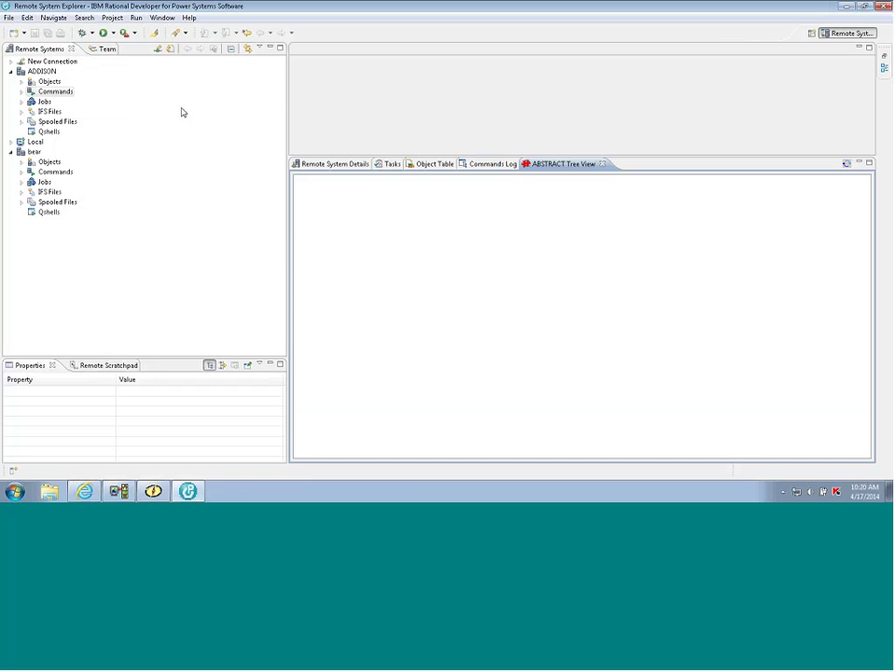
pyautogui.click(69, 88)
pyautogui.click(171, 20)
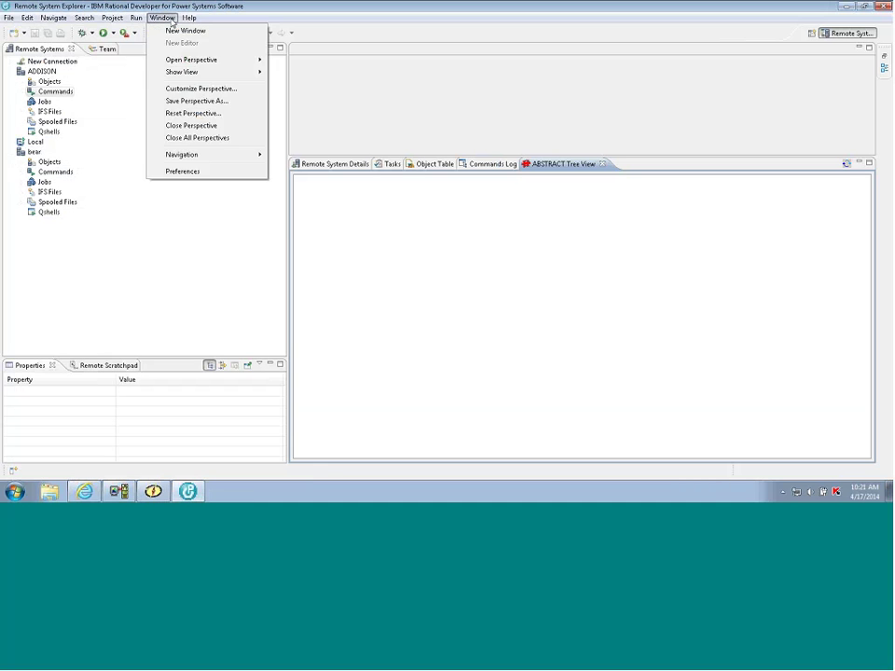
pyautogui.click(188, 18)
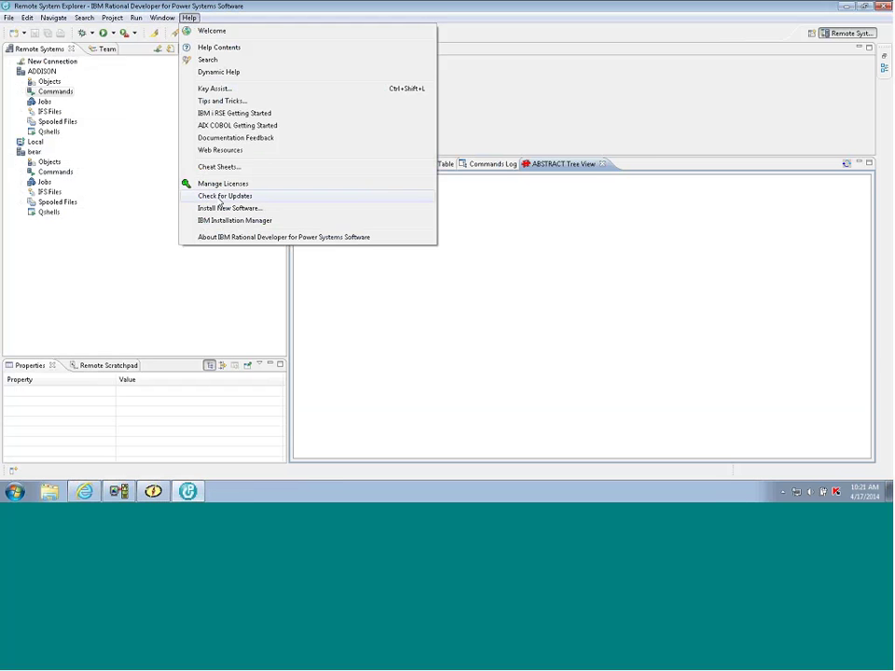
pyautogui.click(586, 97)
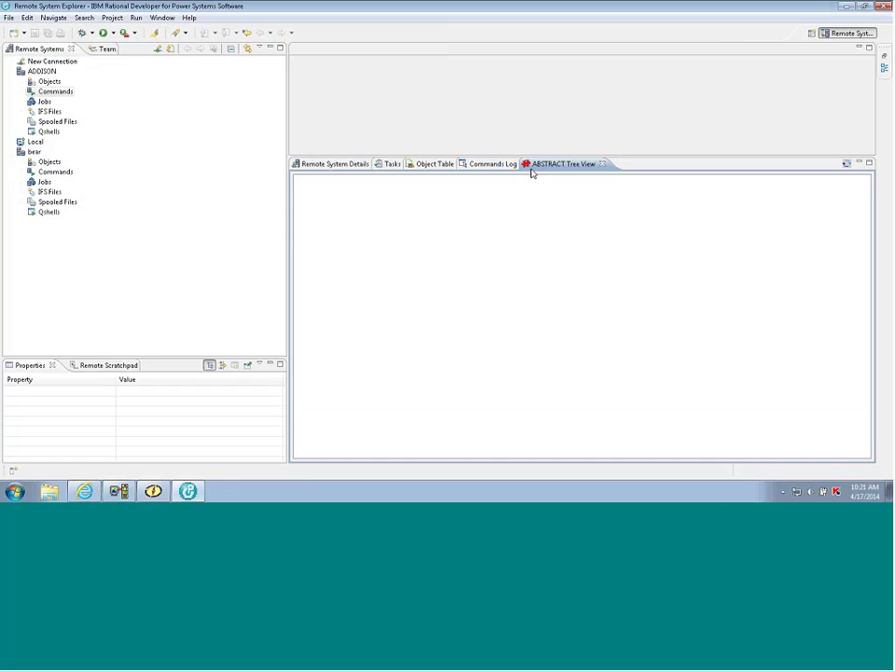
# Load the systems into the ABSTRACT Tree View and sign on to ADDISON with the user ID and account password.
pyautogui.click(845, 164)
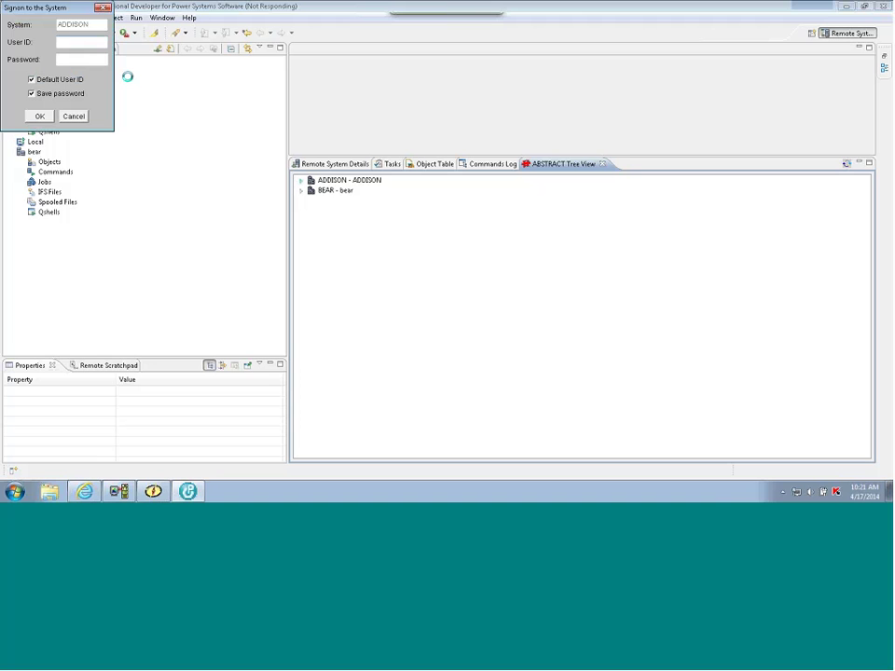
pyautogui.write('MIKES')
pyautogui.press('Tab')
pyautogui.write('******')
pyautogui.press('Return')
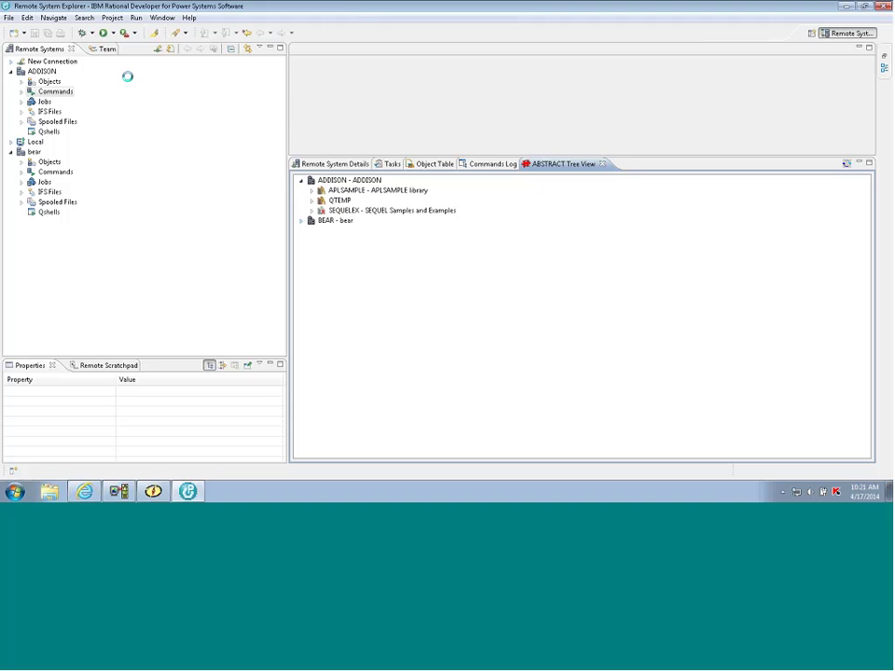
# Display the object references of the APLSAMPLE library as a list and a diagram, and close both windows.
pyautogui.doubleClick(345, 191)
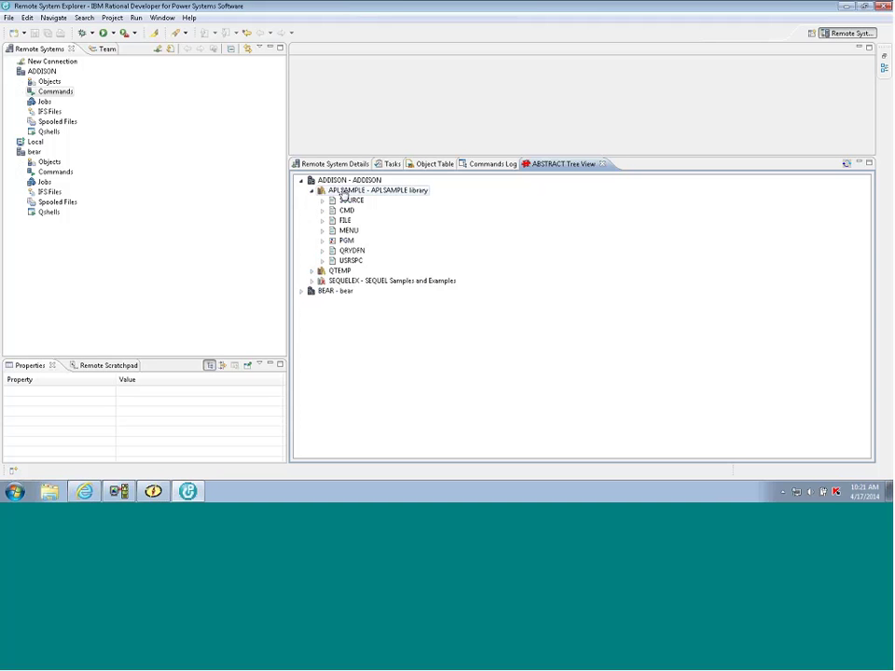
pyautogui.rightClick(347, 193)
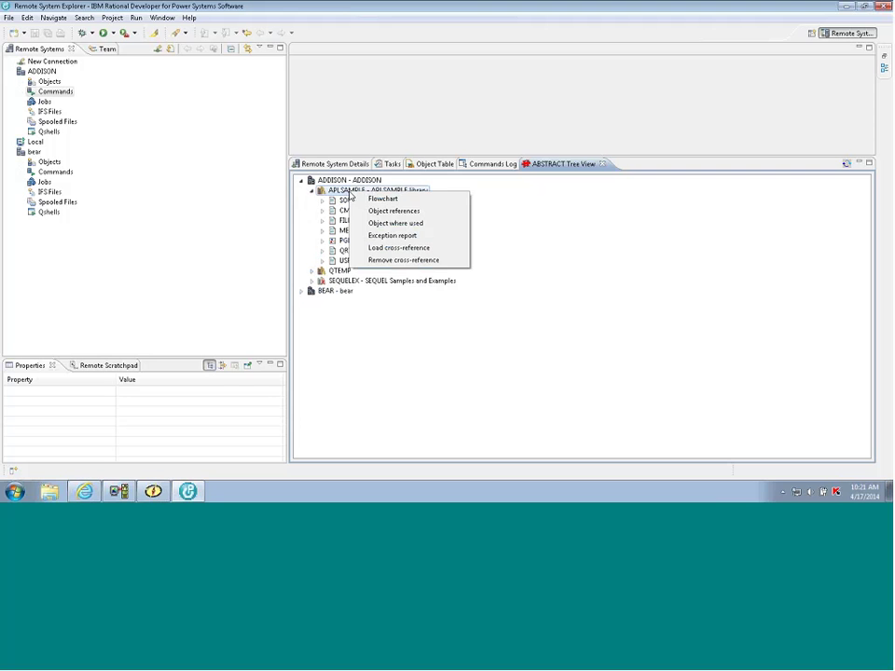
pyautogui.click(396, 211)
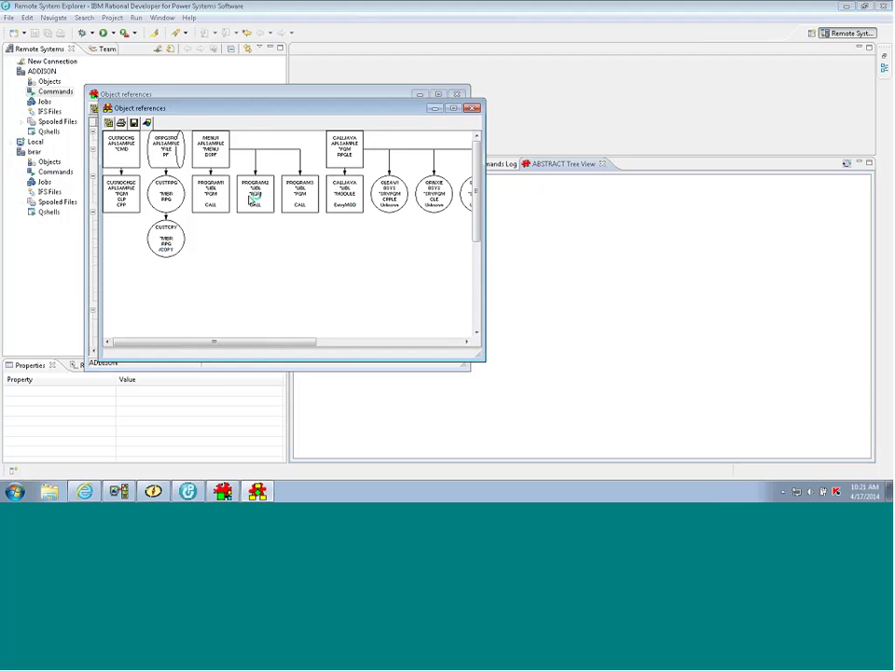
pyautogui.moveTo(213, 112)
pyautogui.mouseDown()
pyautogui.moveTo(243, 121)
pyautogui.moveTo(220, 124)
pyautogui.mouseUp()
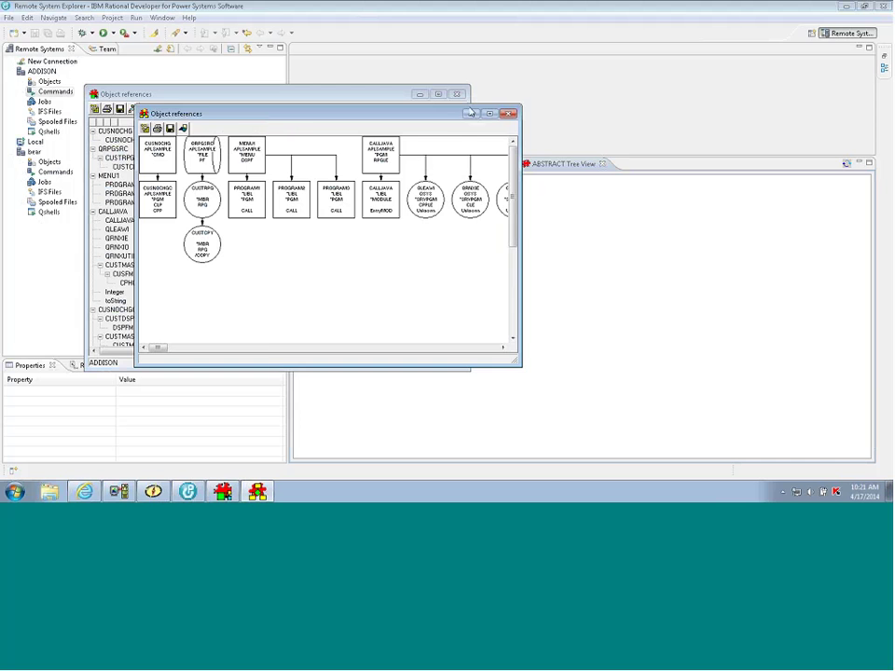
pyautogui.click(508, 113)
pyautogui.click(457, 95)
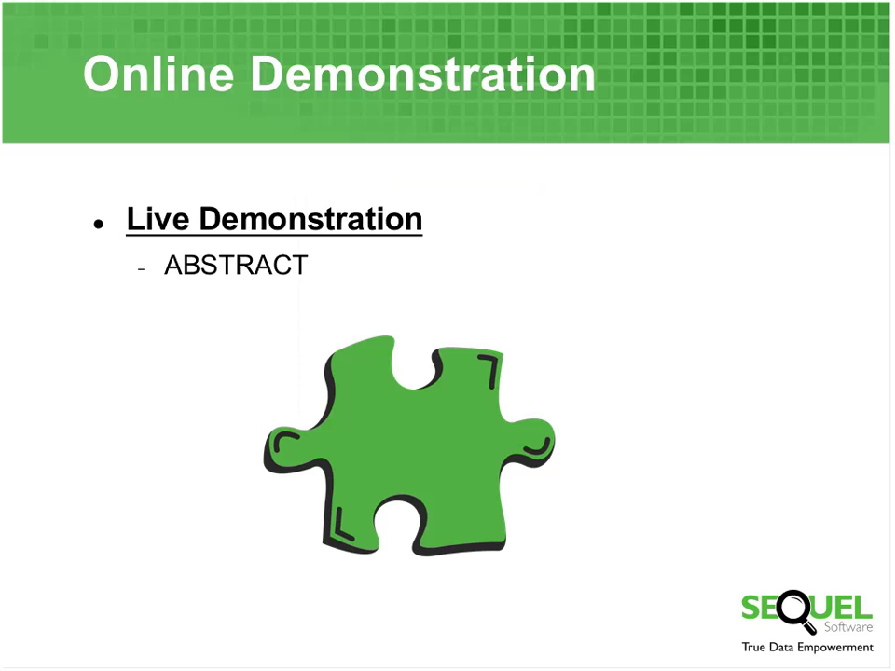
pyautogui.press('Right')
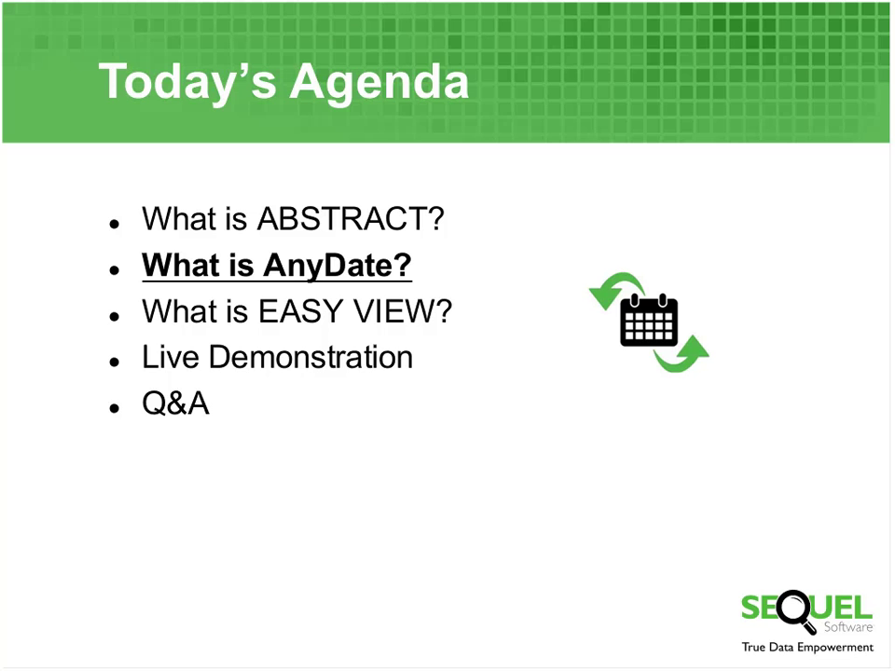
pyautogui.press('Right')
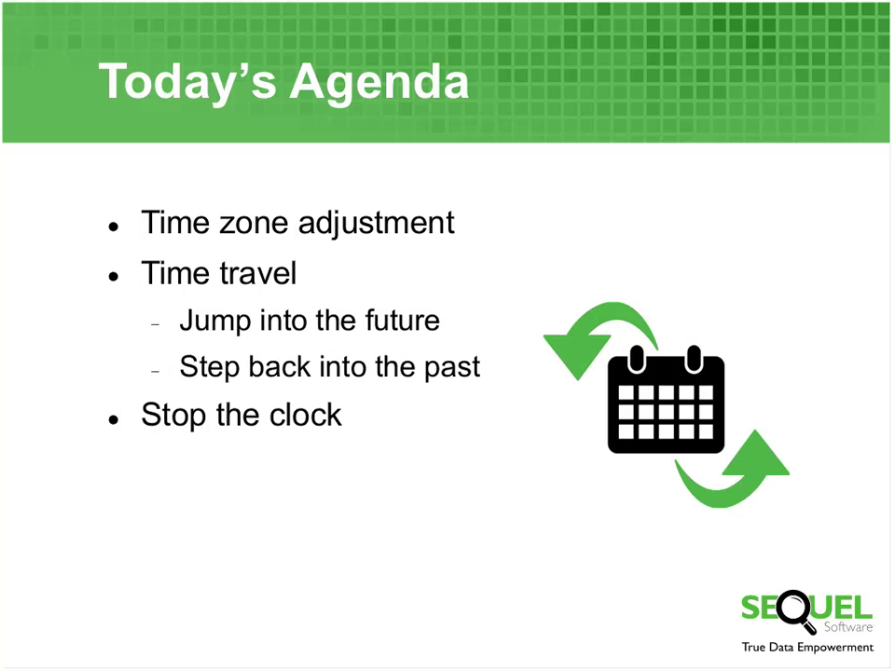